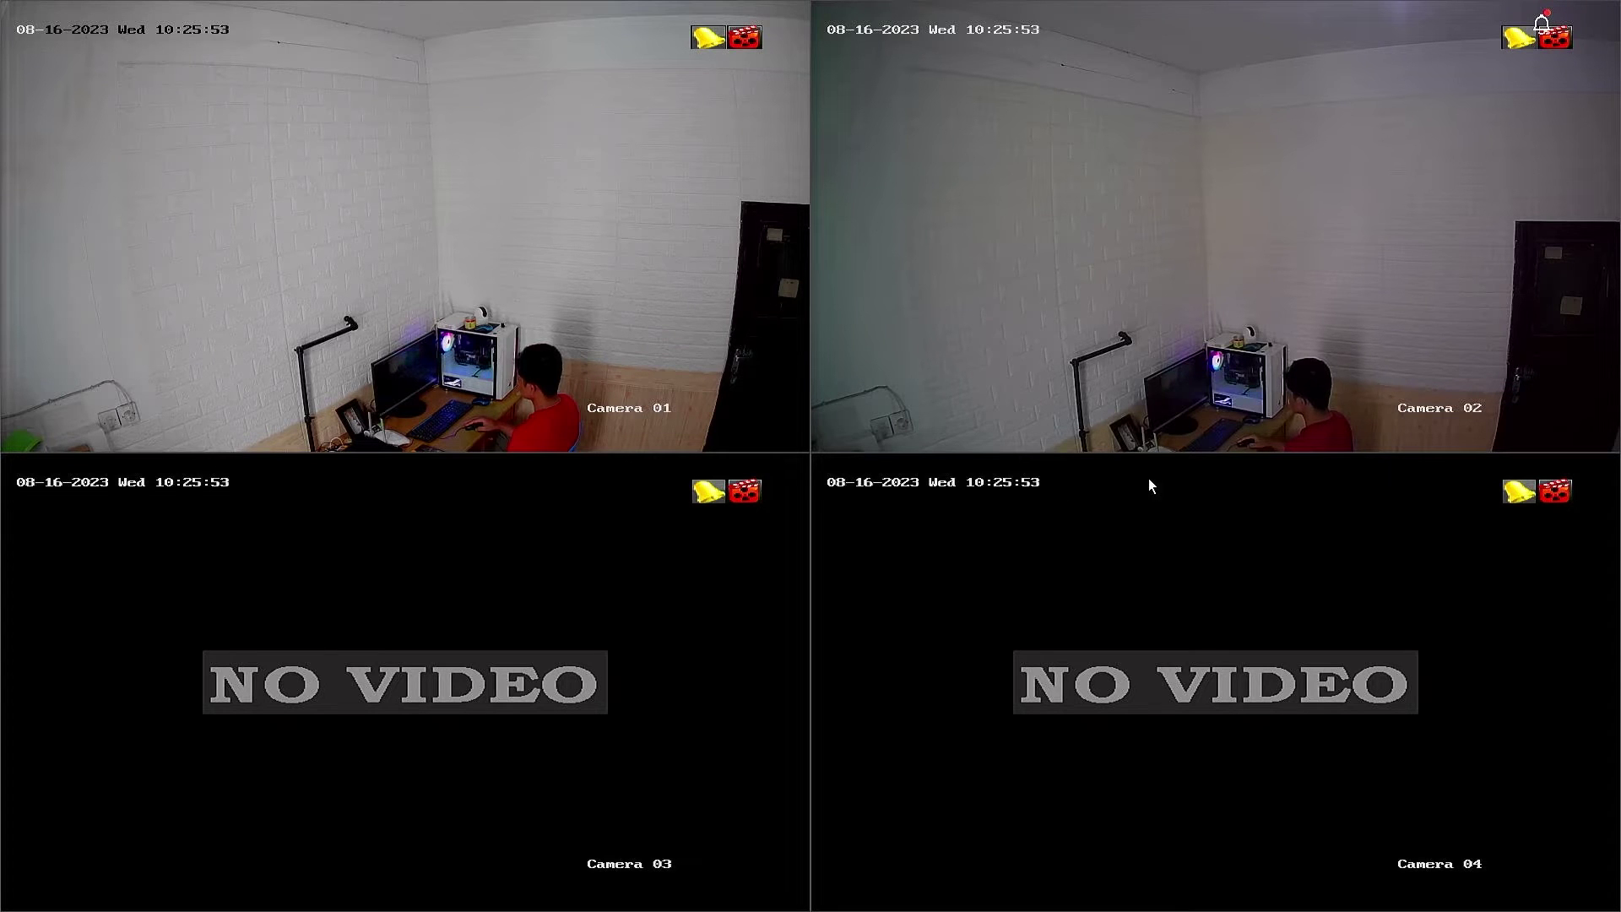
# Step: Unlock the recorder's main menu with the admin pattern and enter Configuration
pyautogui.rightClick(933, 258)
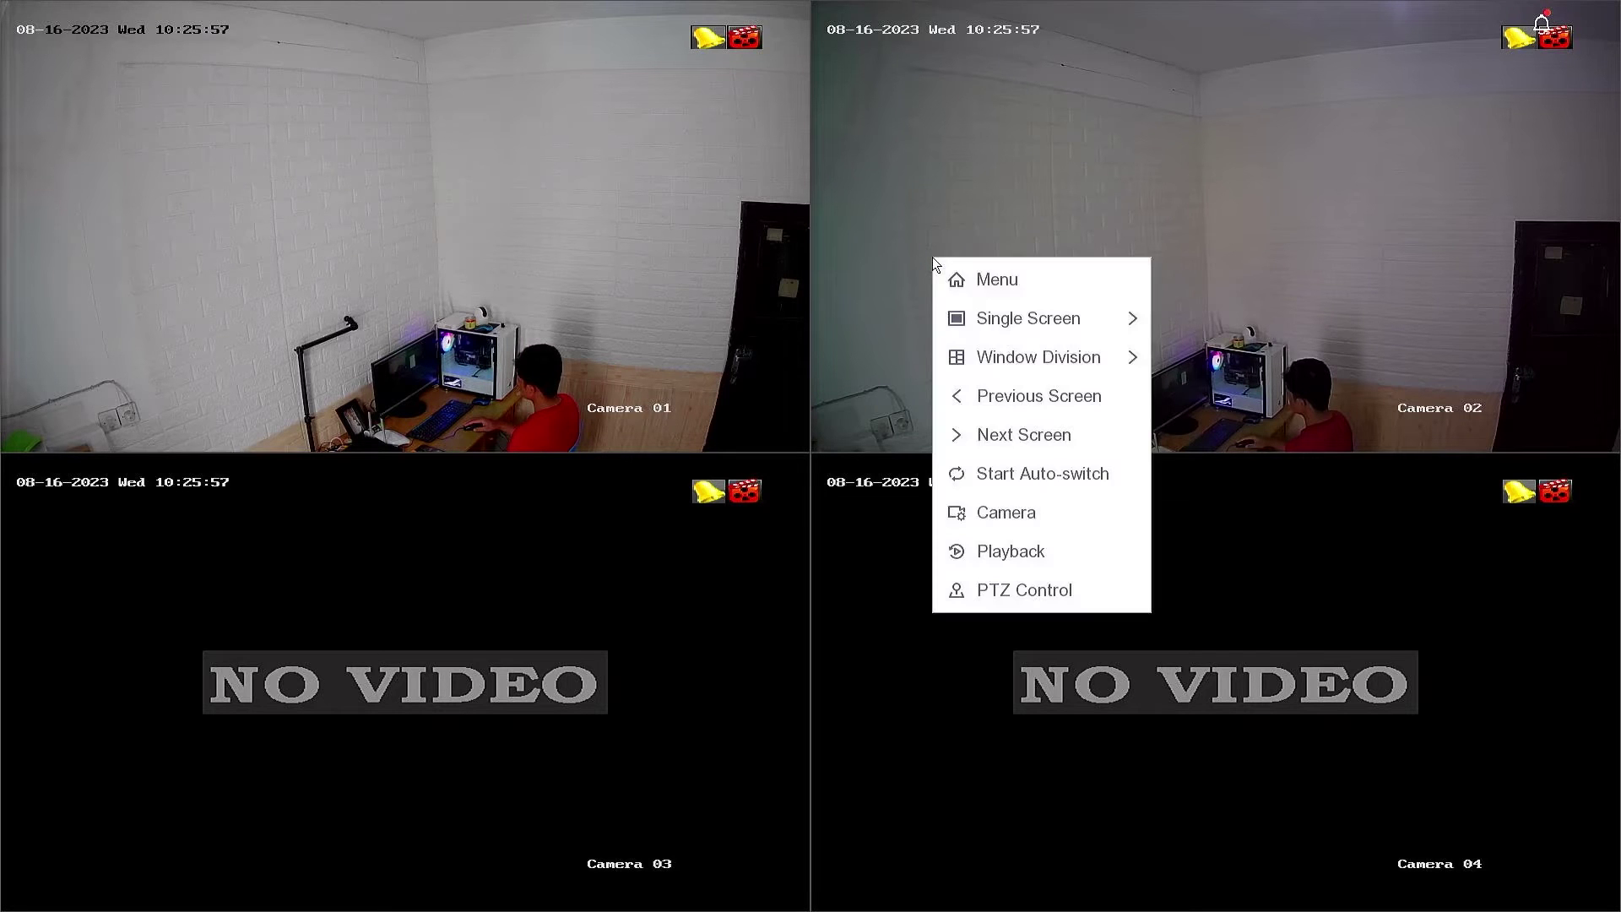
pyautogui.click(1007, 279)
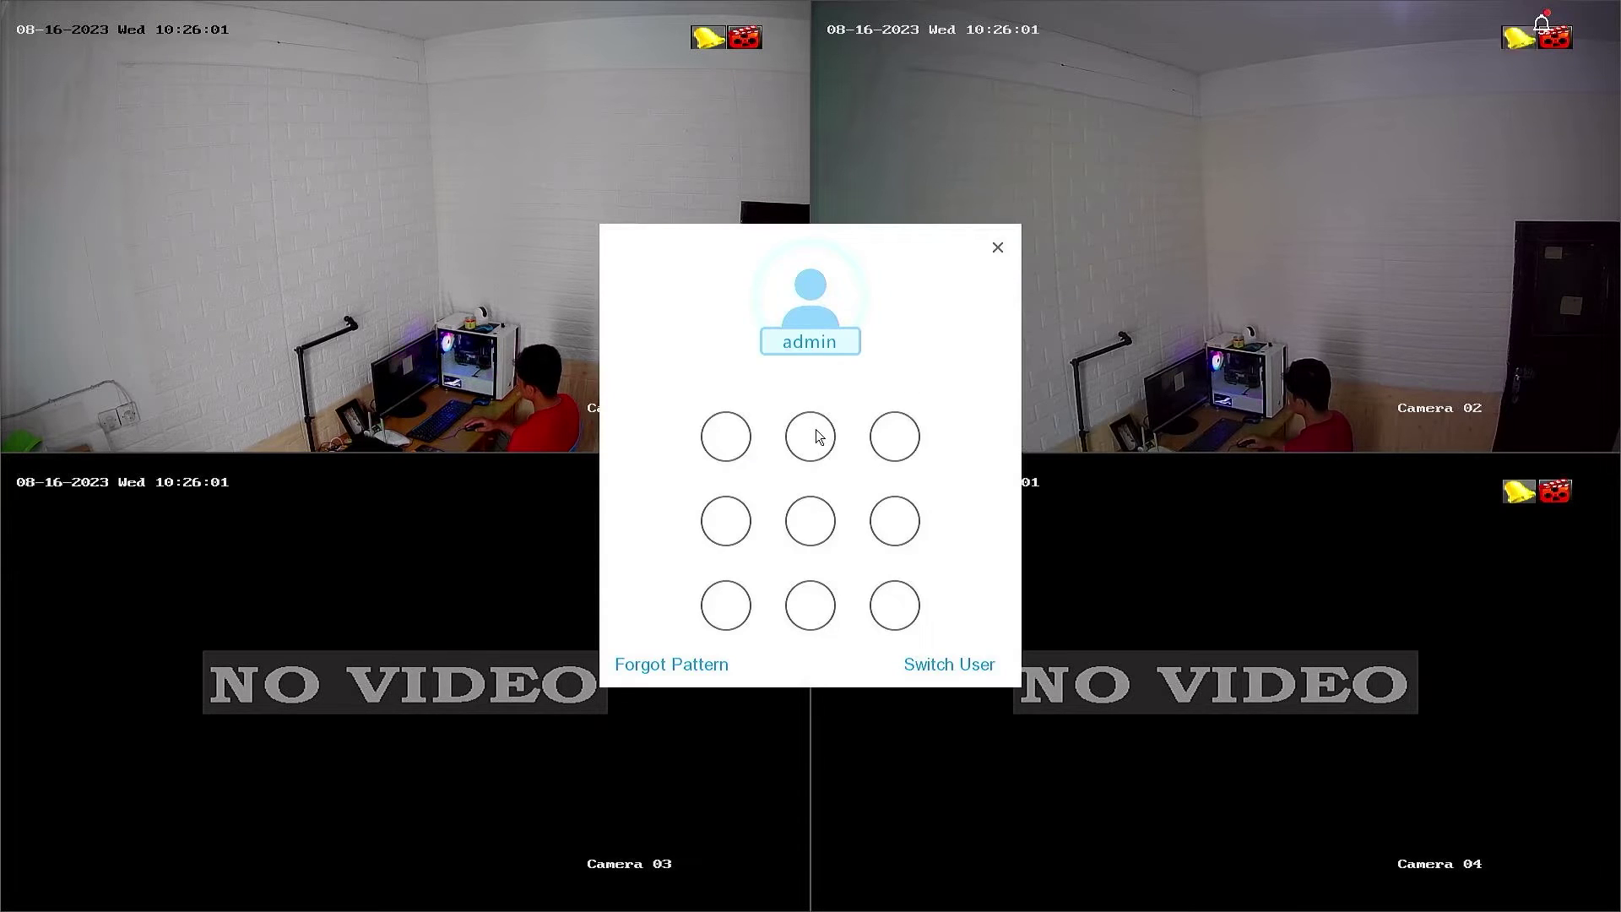
pyautogui.moveTo(811, 438); pyautogui.dragTo(895, 608)
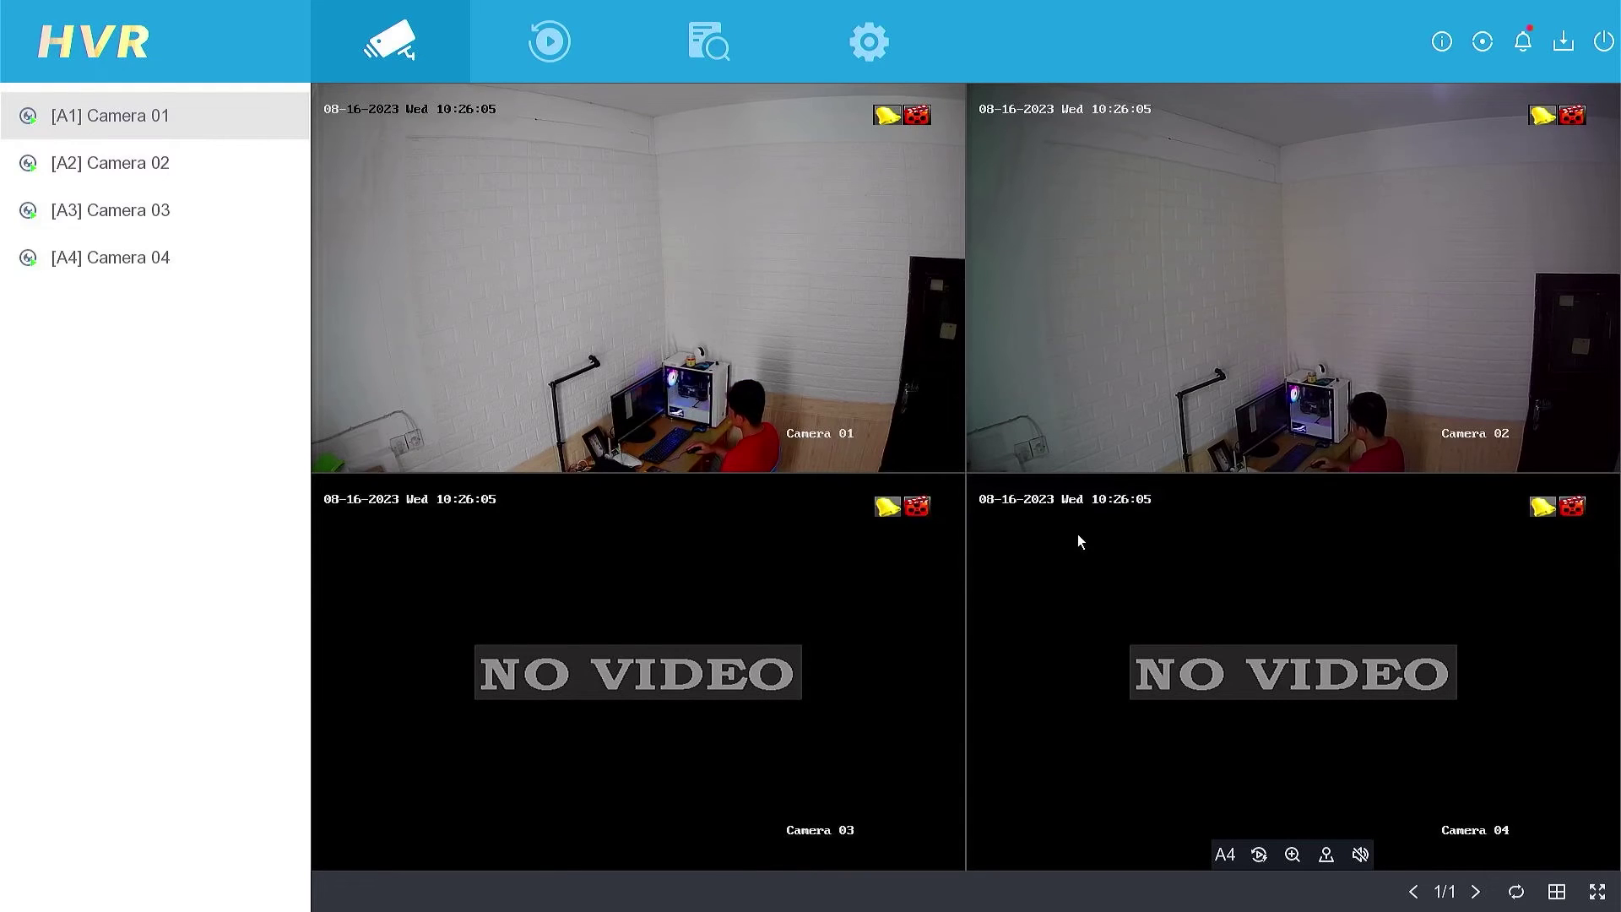
pyautogui.click(868, 42)
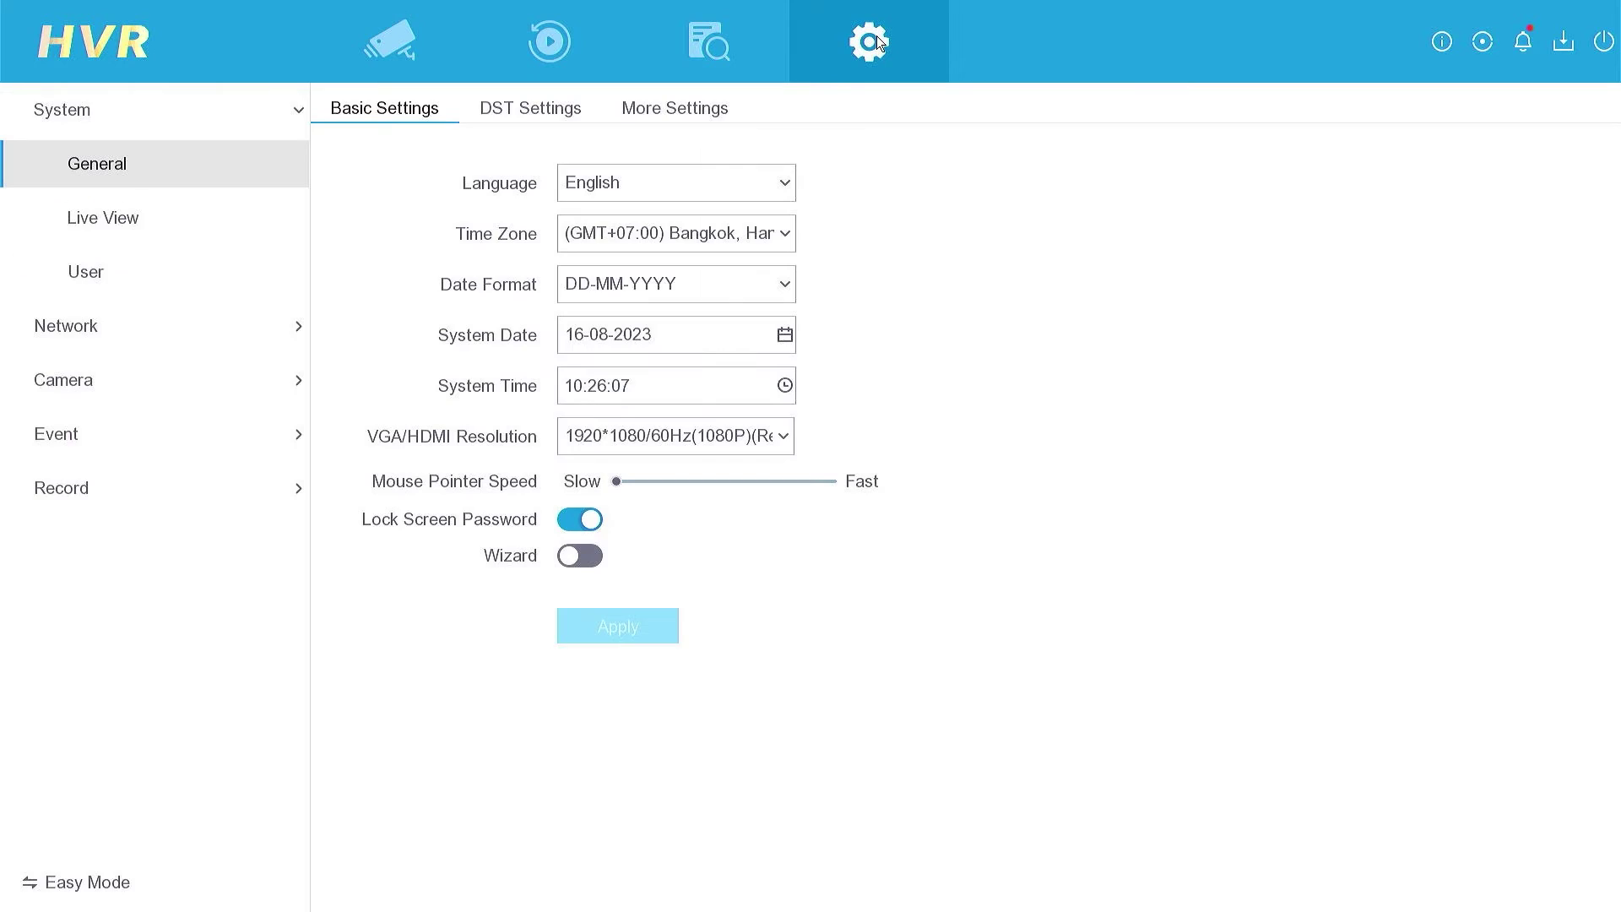
# Step: Enable motion detection on Camera 01 and apply it
pyautogui.click(126, 427)
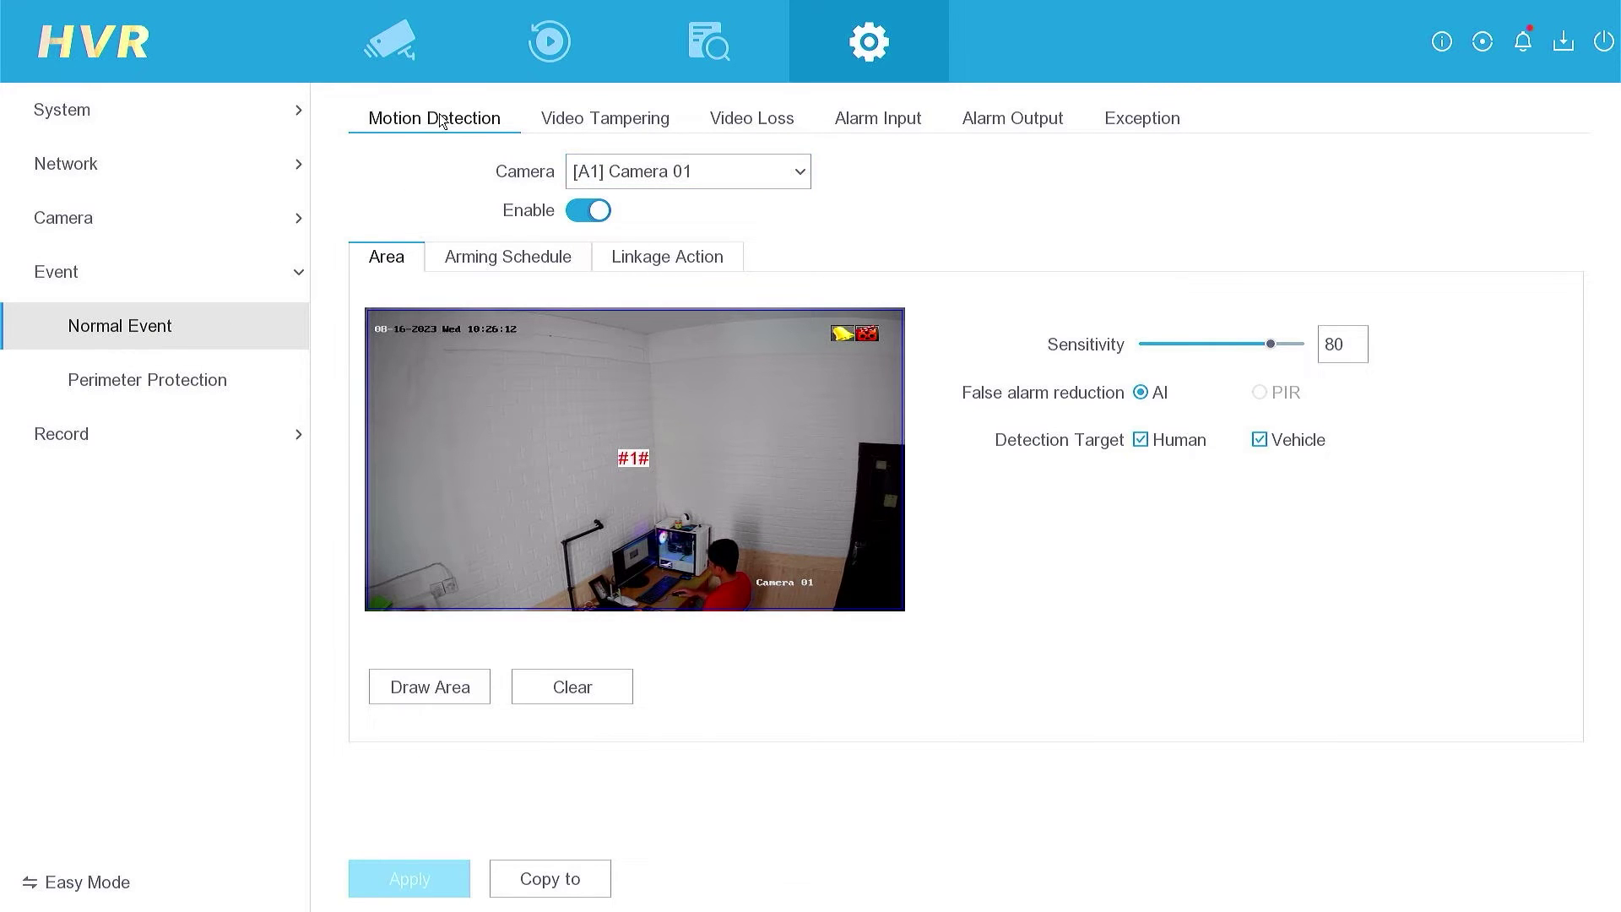
pyautogui.click(691, 178)
pyautogui.click(578, 212)
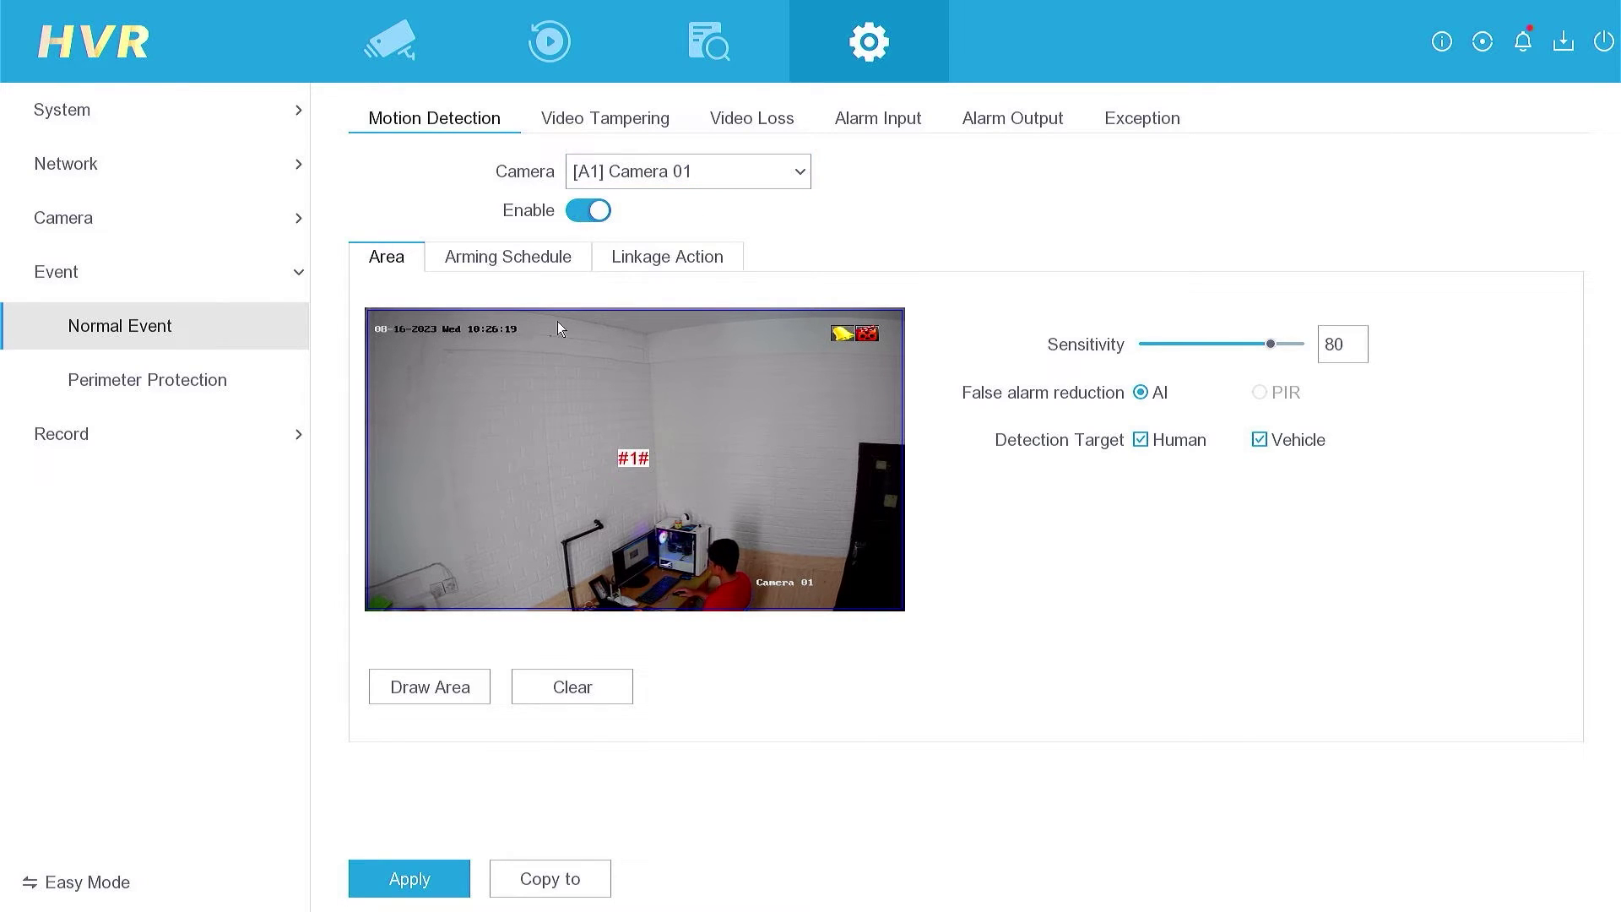
pyautogui.click(432, 689)
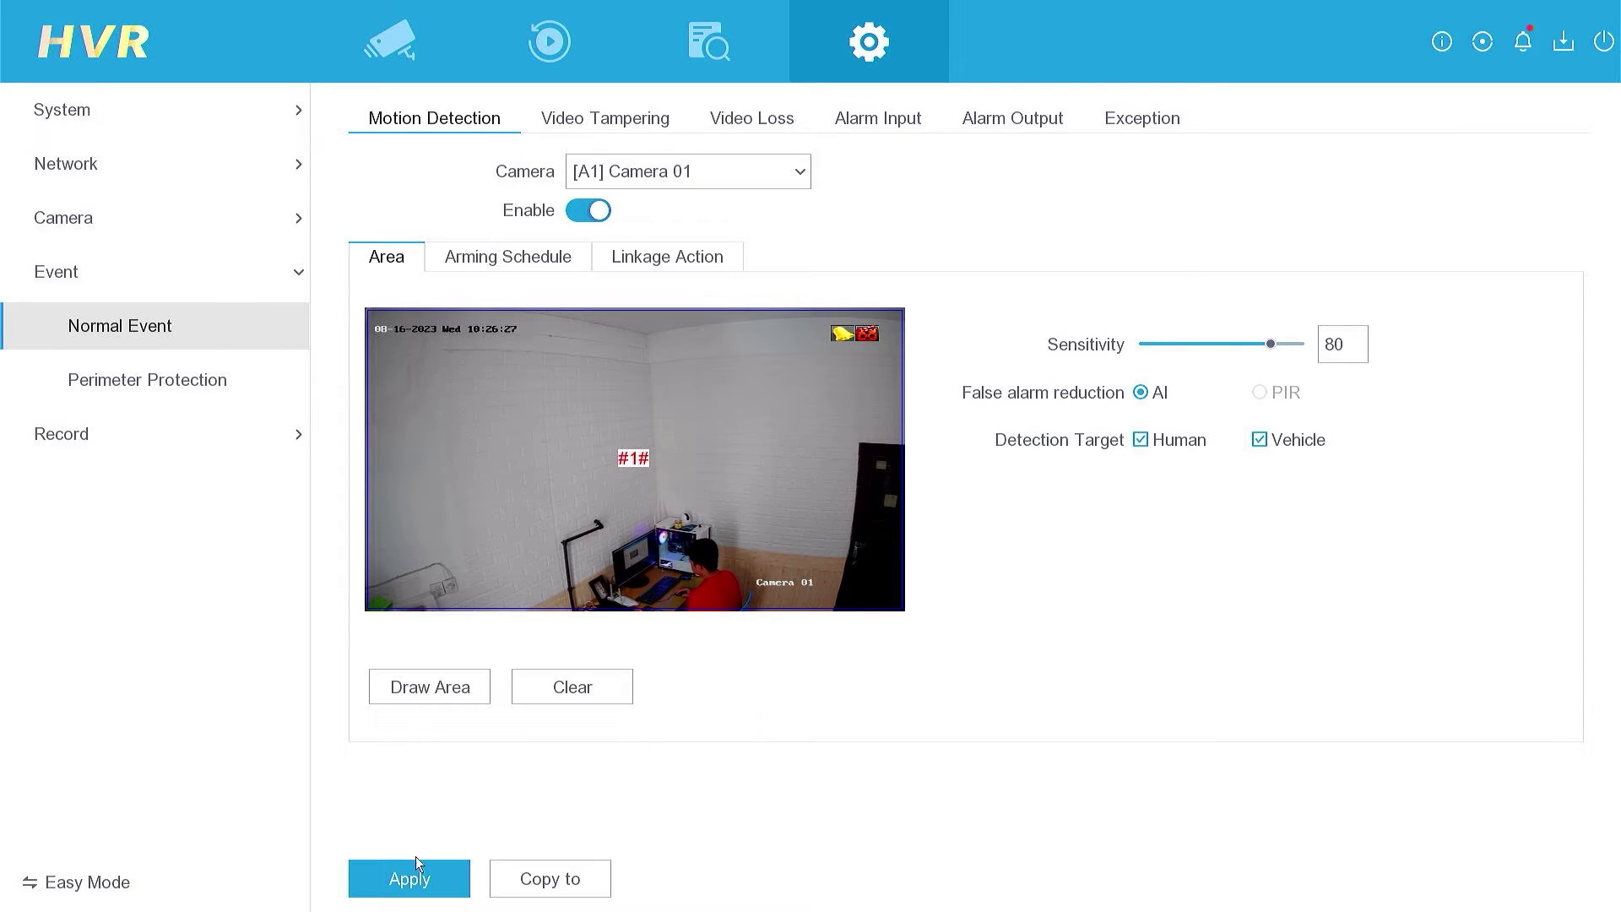
pyautogui.click(420, 879)
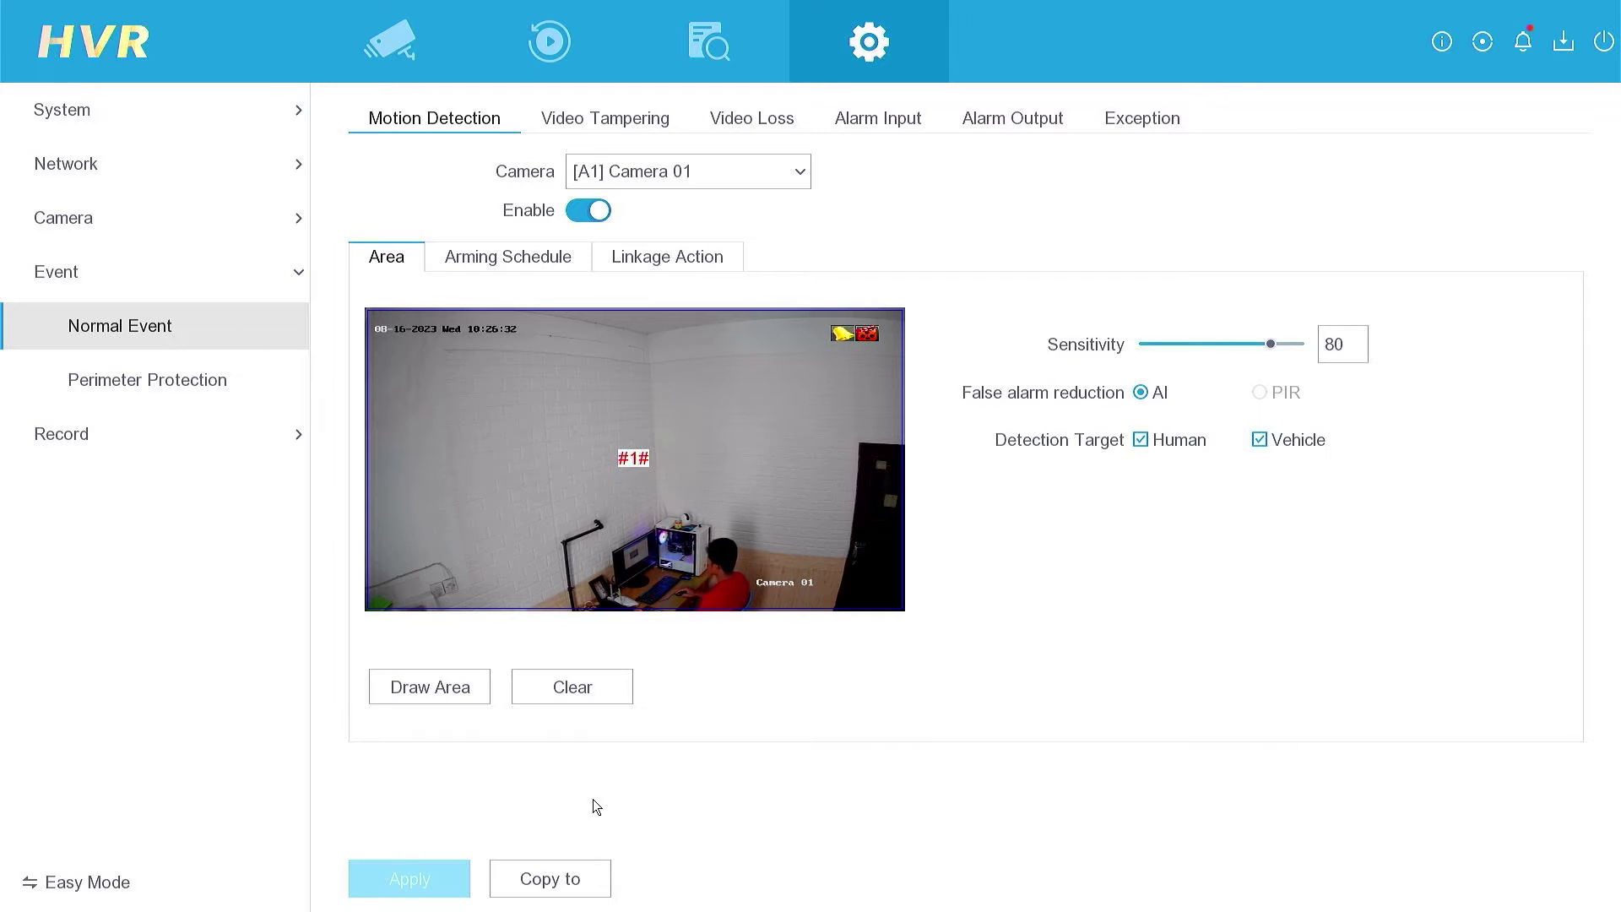
# Step: Copy Camera 01's motion detection settings to analog cameras A2–A4 and apply
pyautogui.click(556, 888)
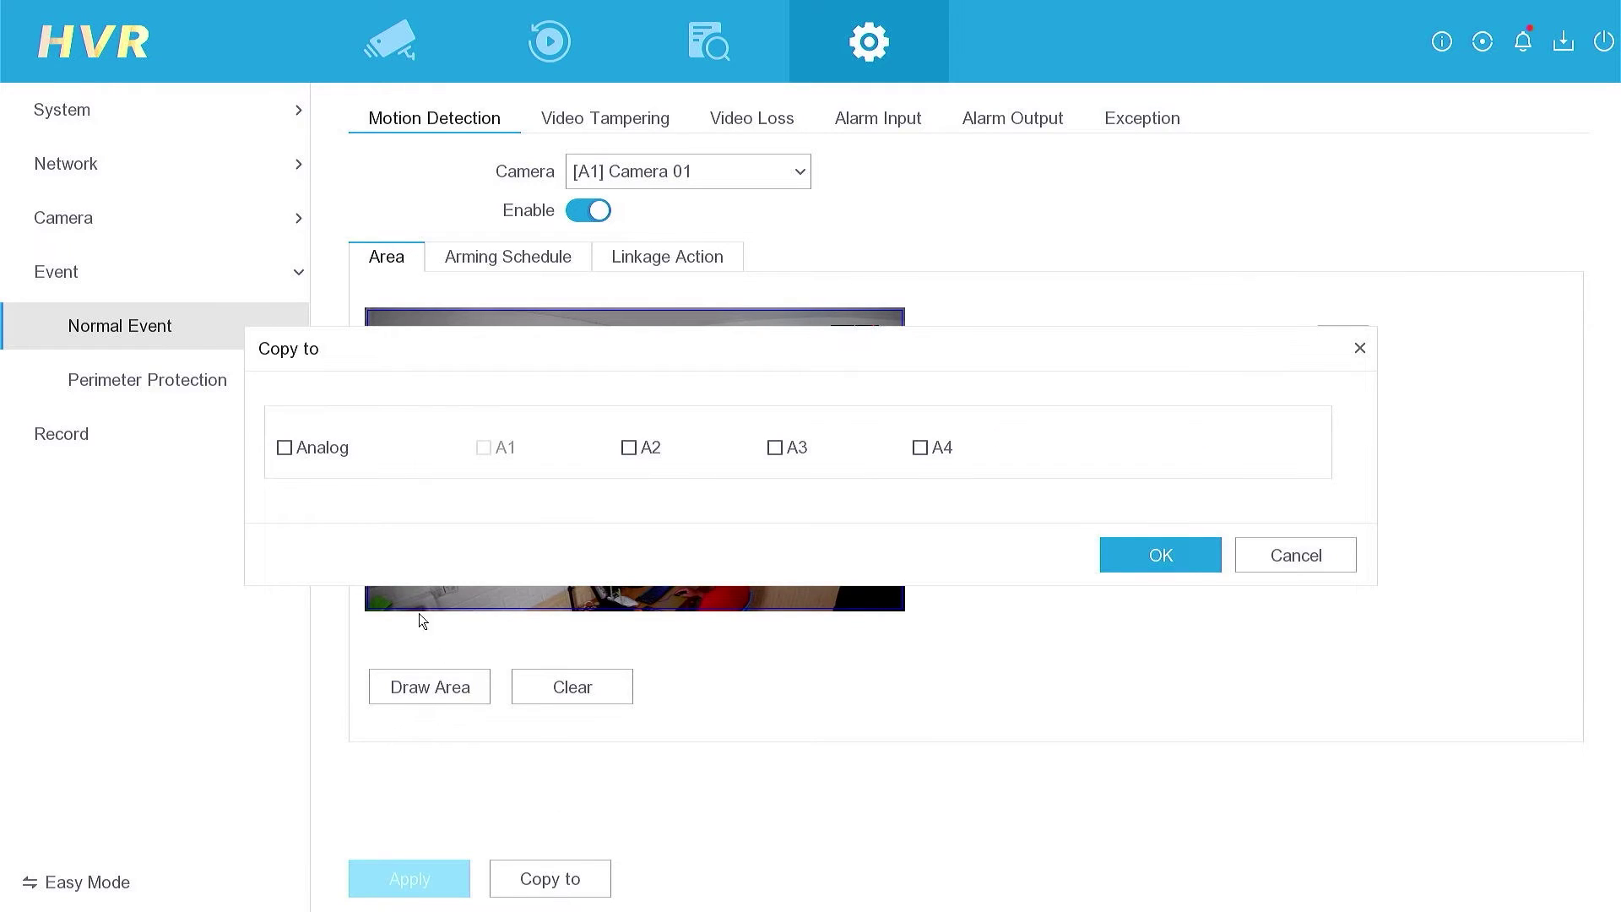
pyautogui.click(302, 447)
pyautogui.click(1146, 552)
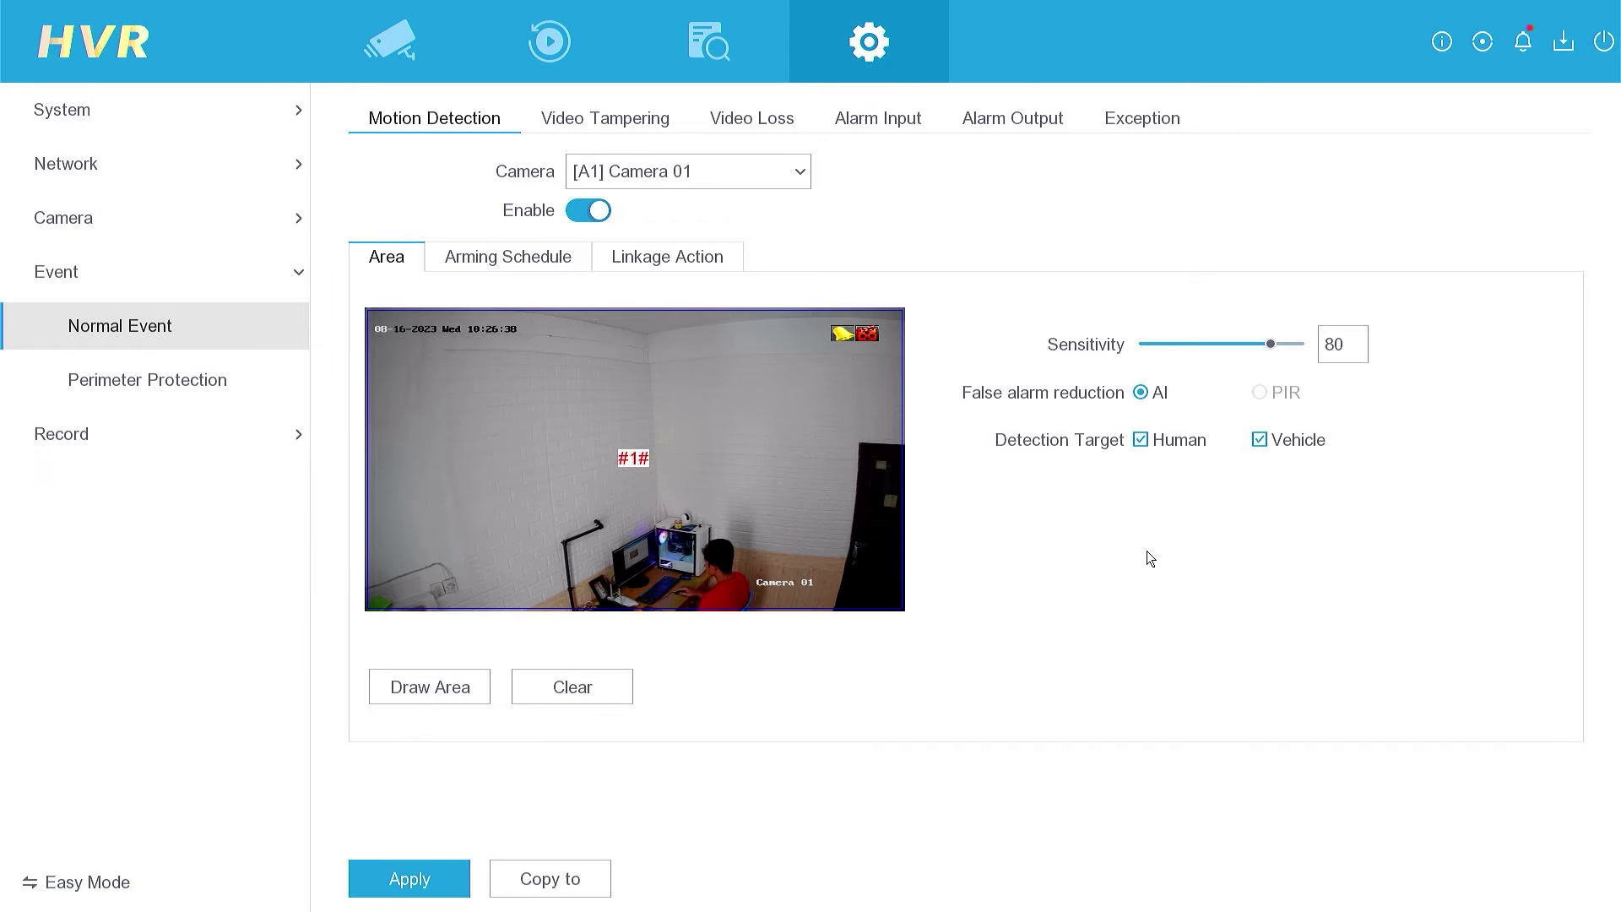
pyautogui.click(422, 875)
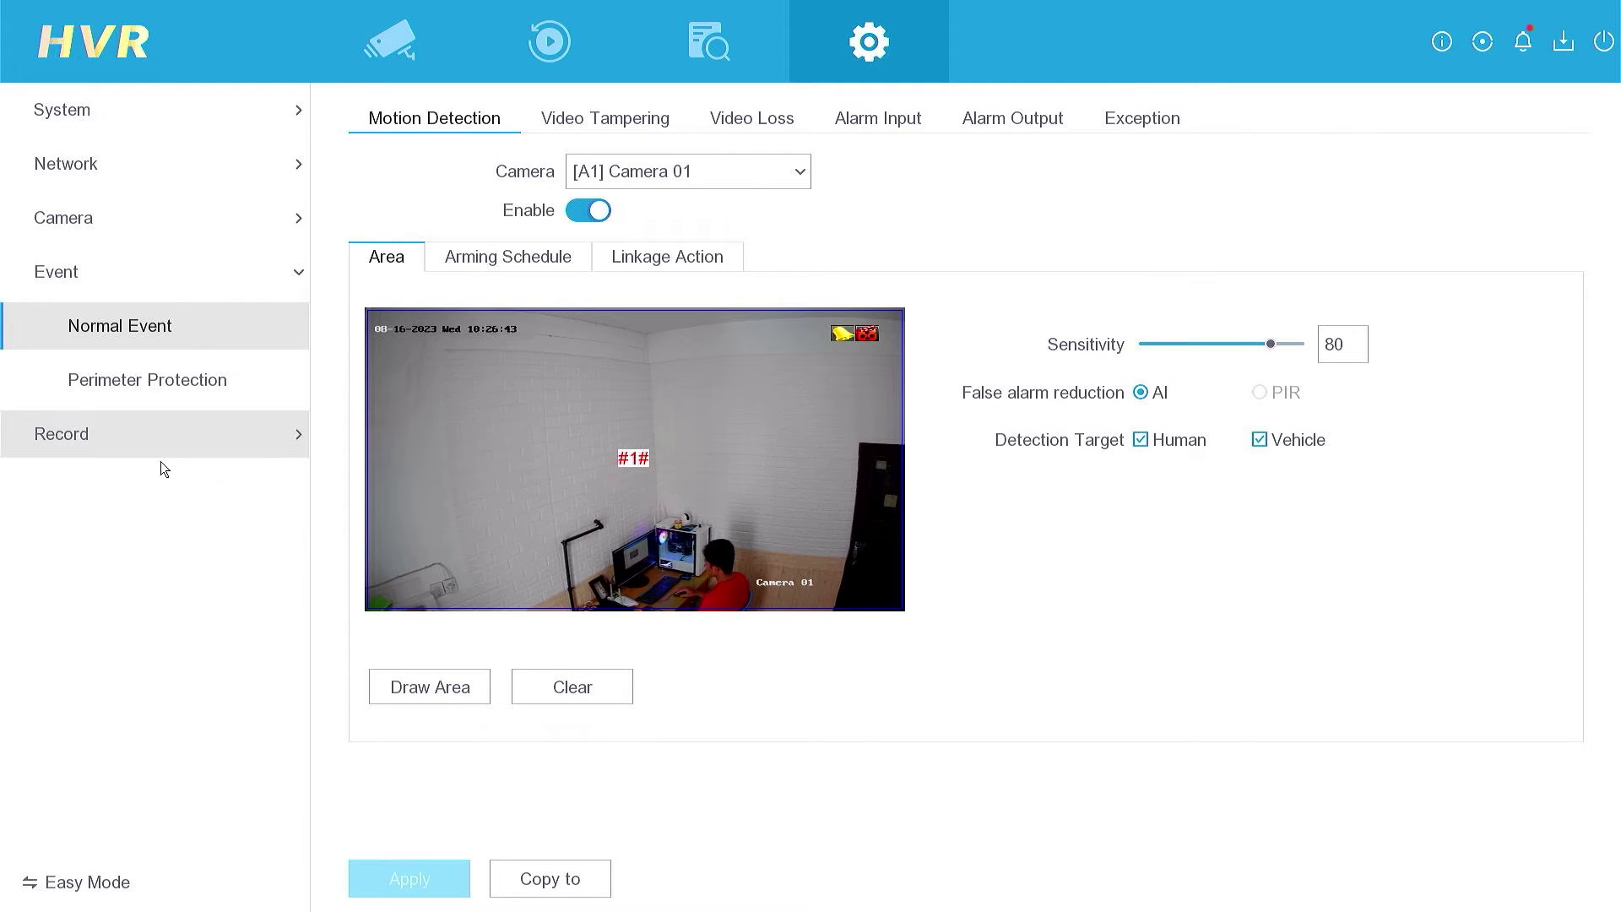
# Step: In Record > Schedule, change Camera 01's Monday from Continuous to all-day Event
pyautogui.click(112, 422)
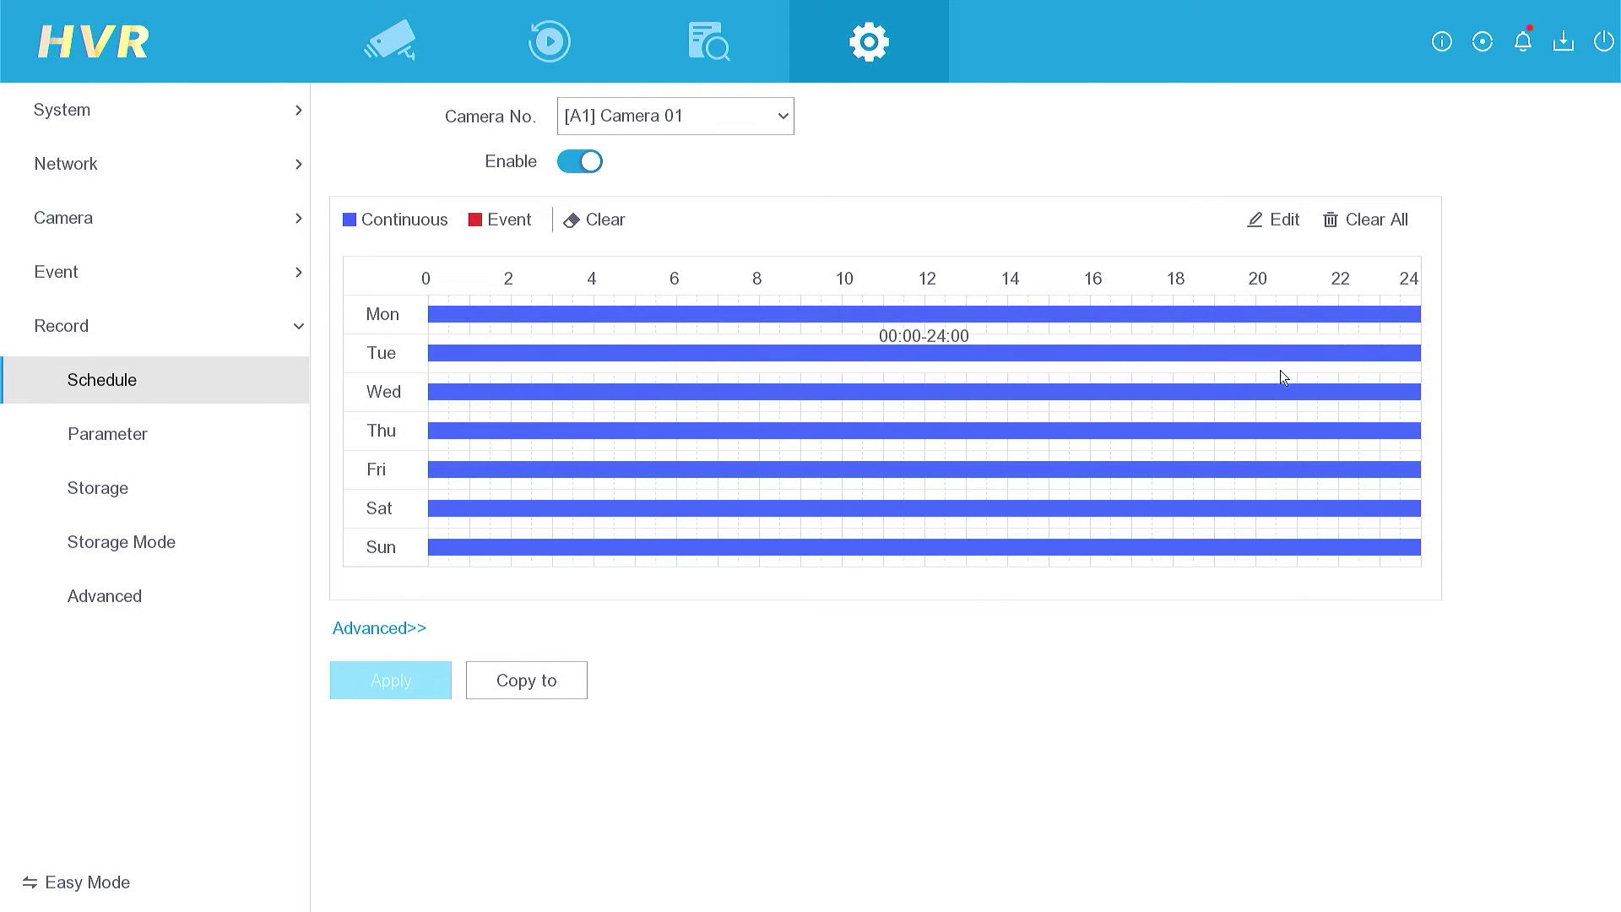
pyautogui.click(1273, 226)
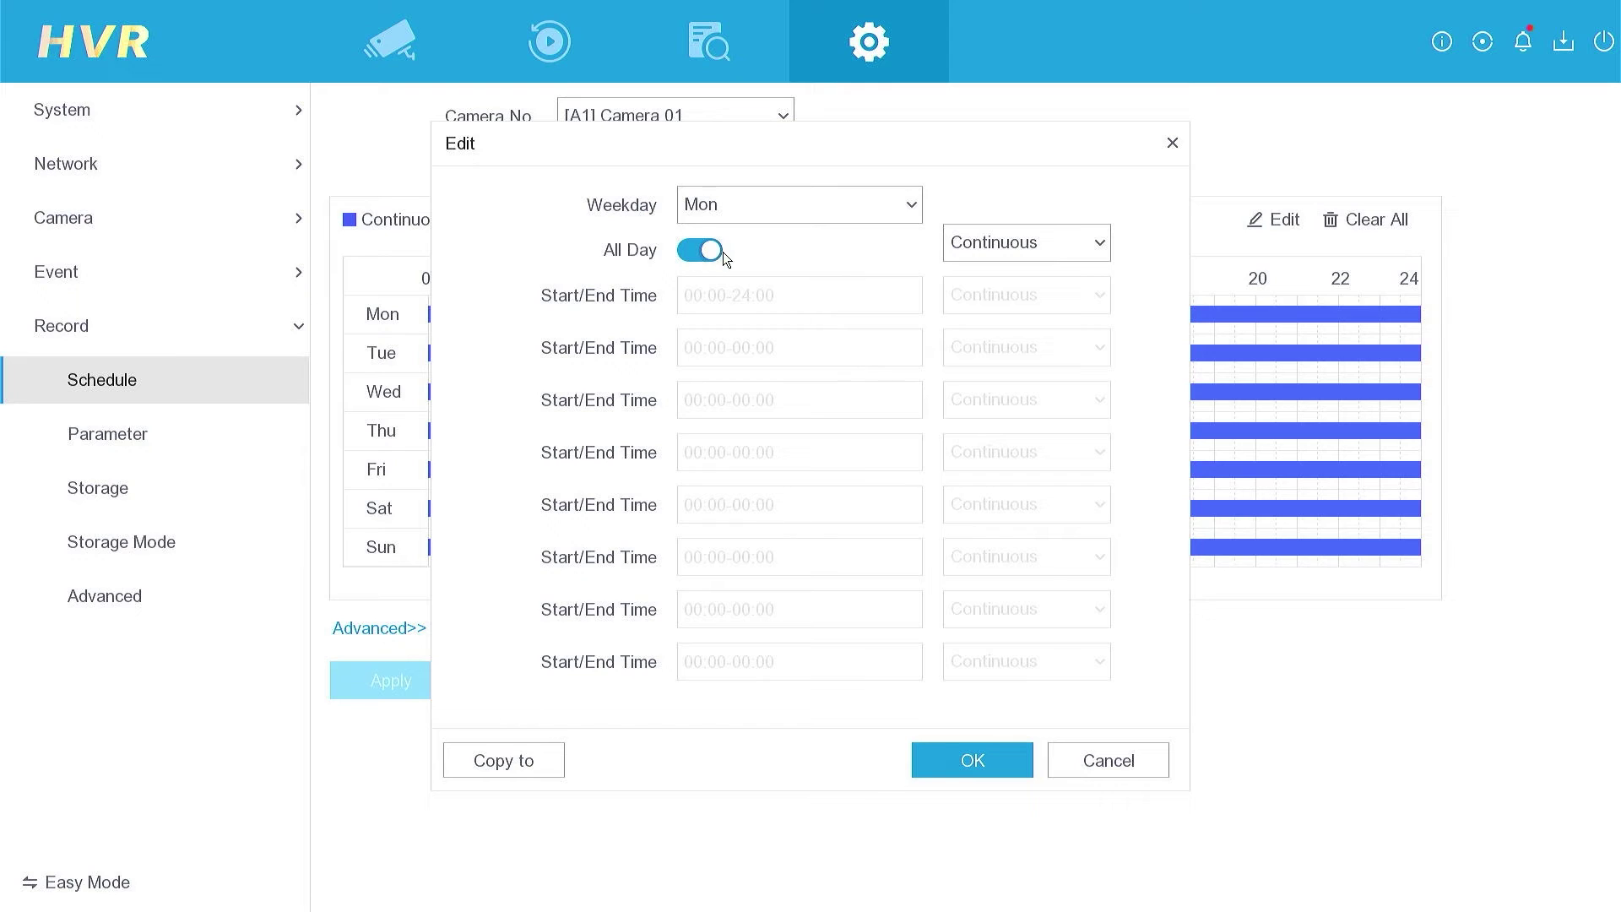
pyautogui.click(1101, 245)
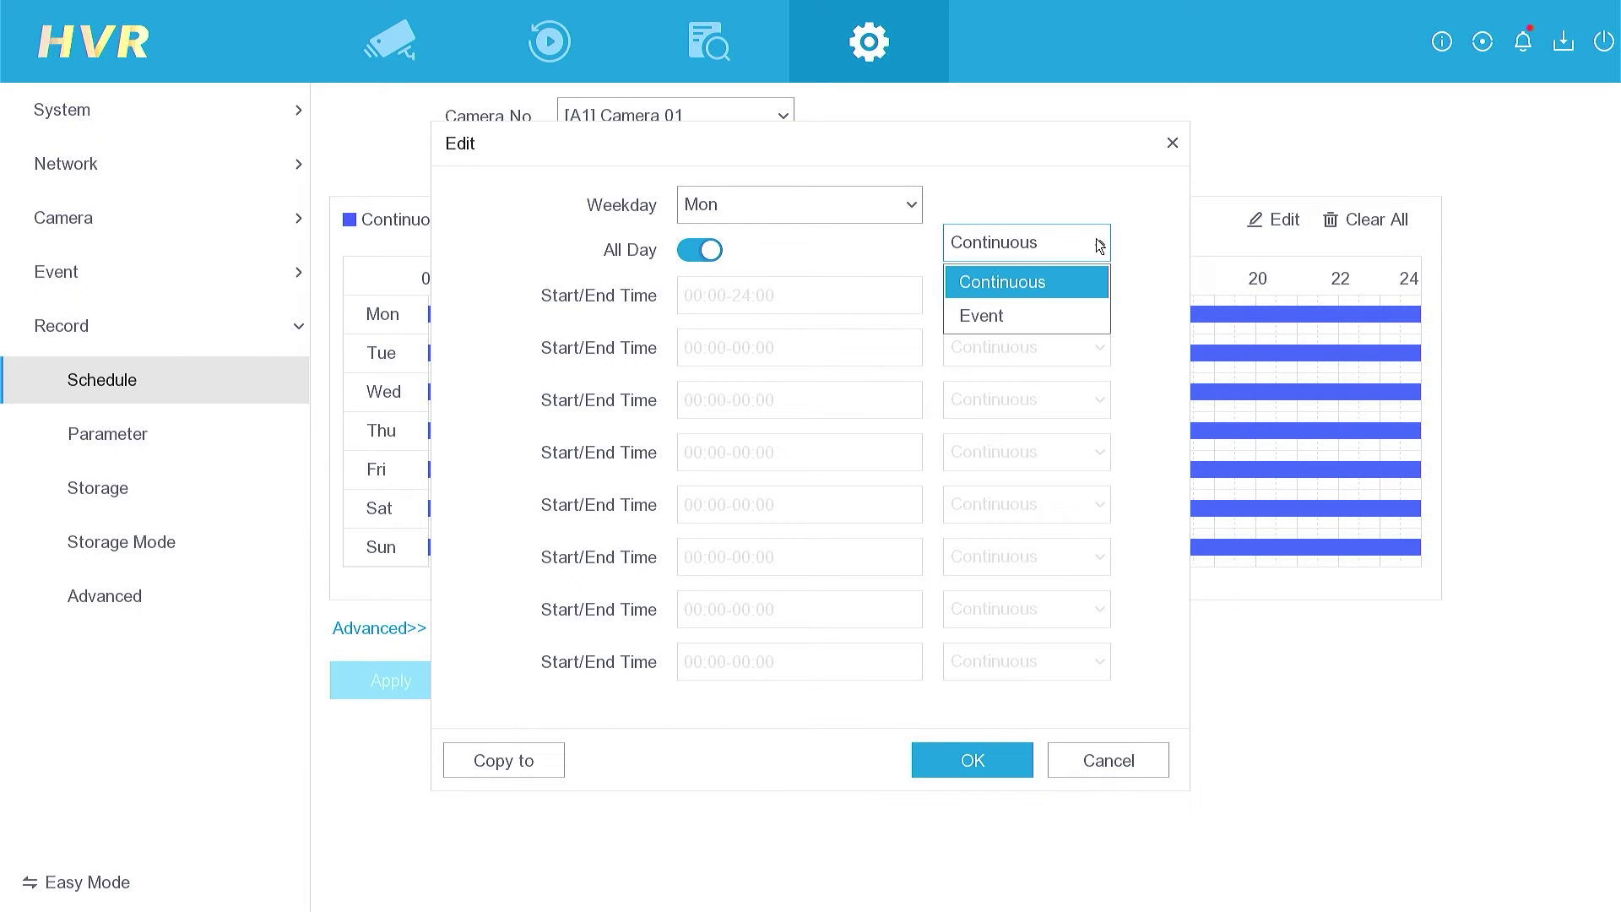
pyautogui.click(1065, 315)
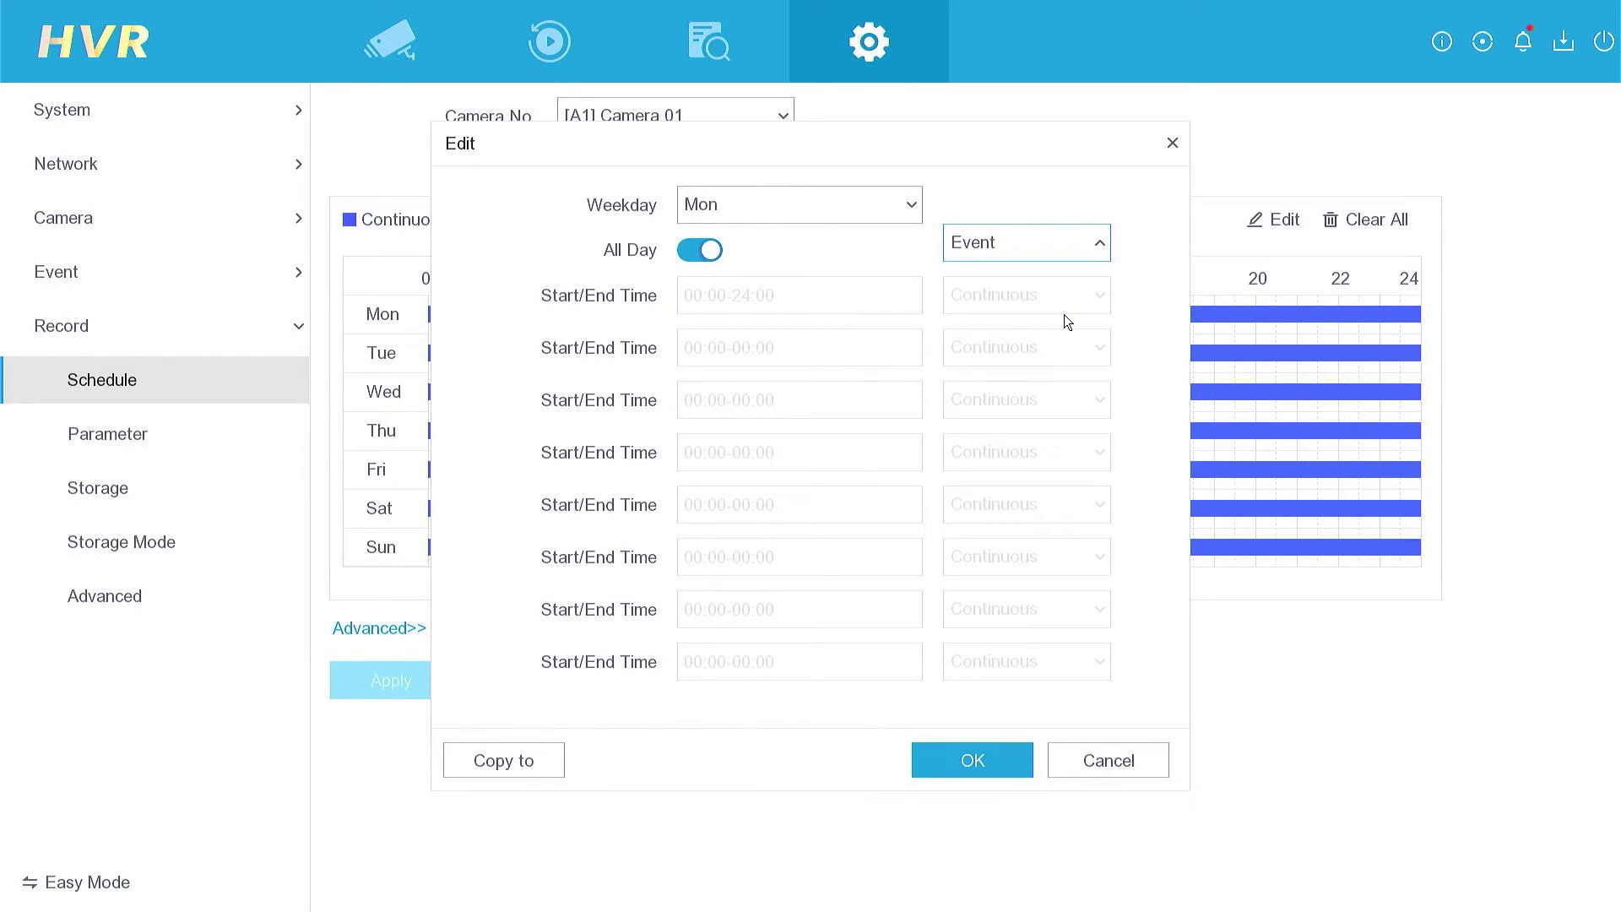
pyautogui.click(993, 760)
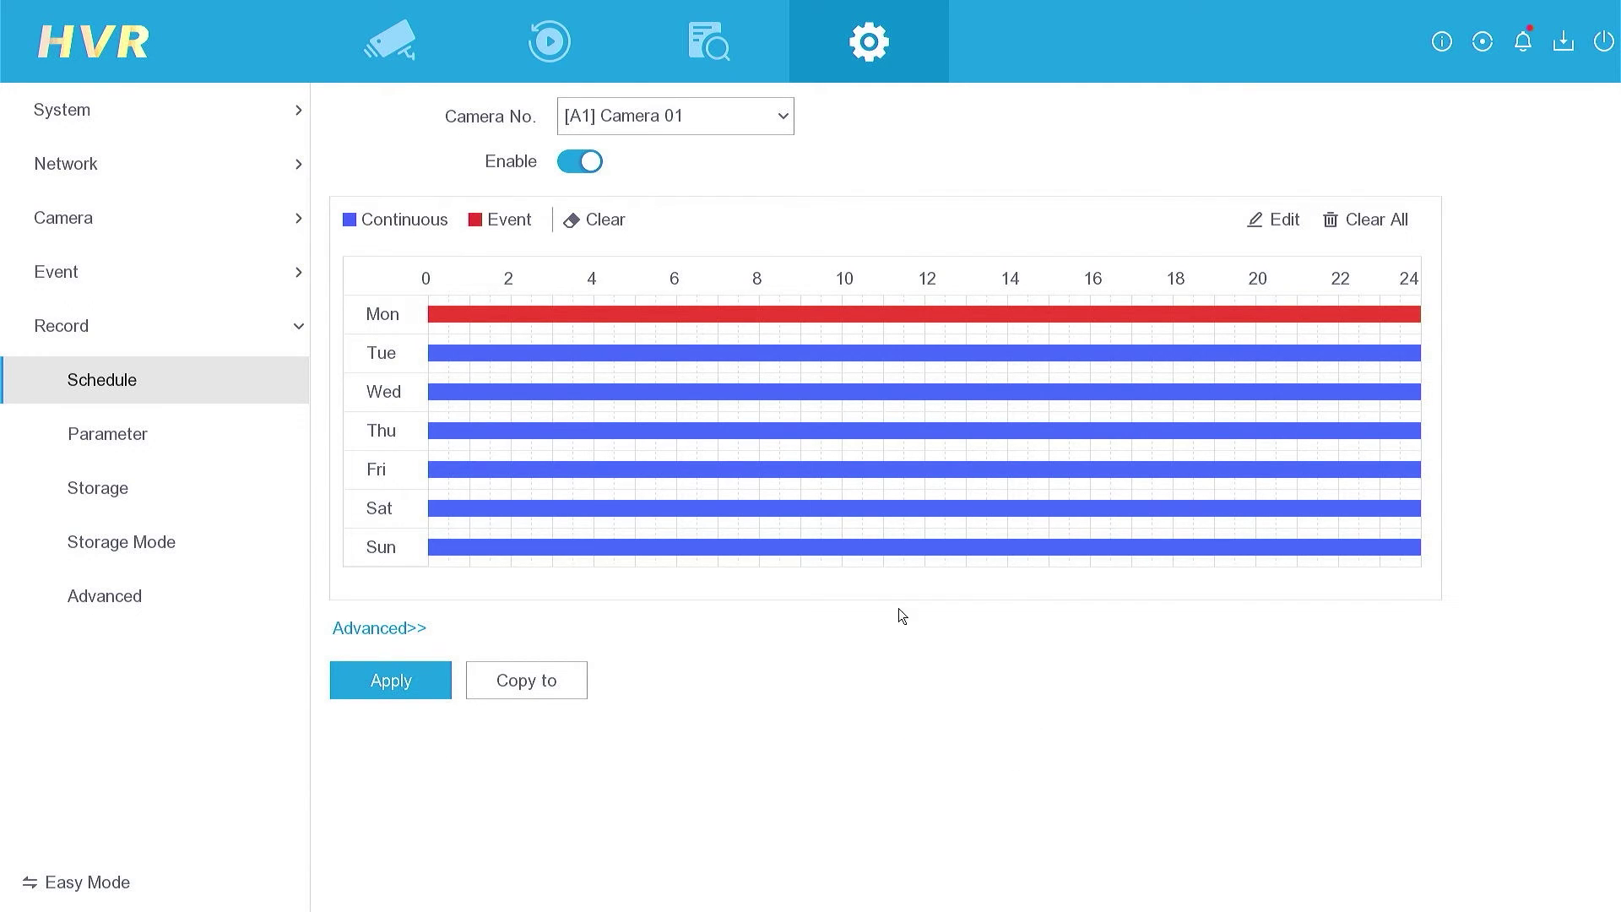
# Step: Copy Monday's all-day Event schedule to every weekday and apply it for Camera 01
pyautogui.click(1287, 223)
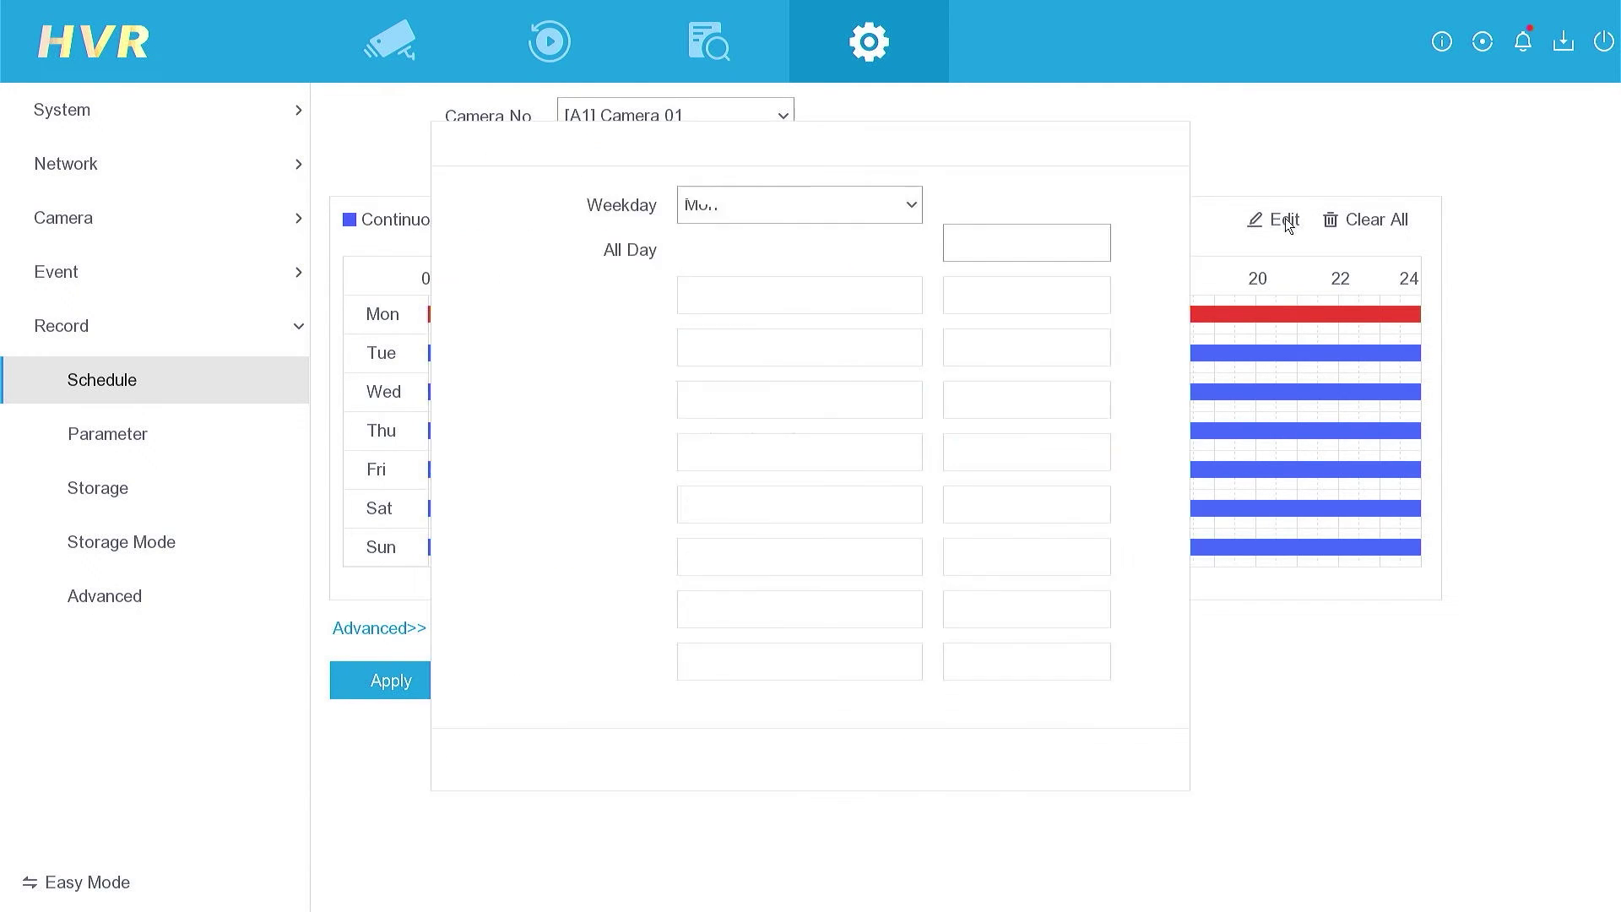
pyautogui.click(543, 760)
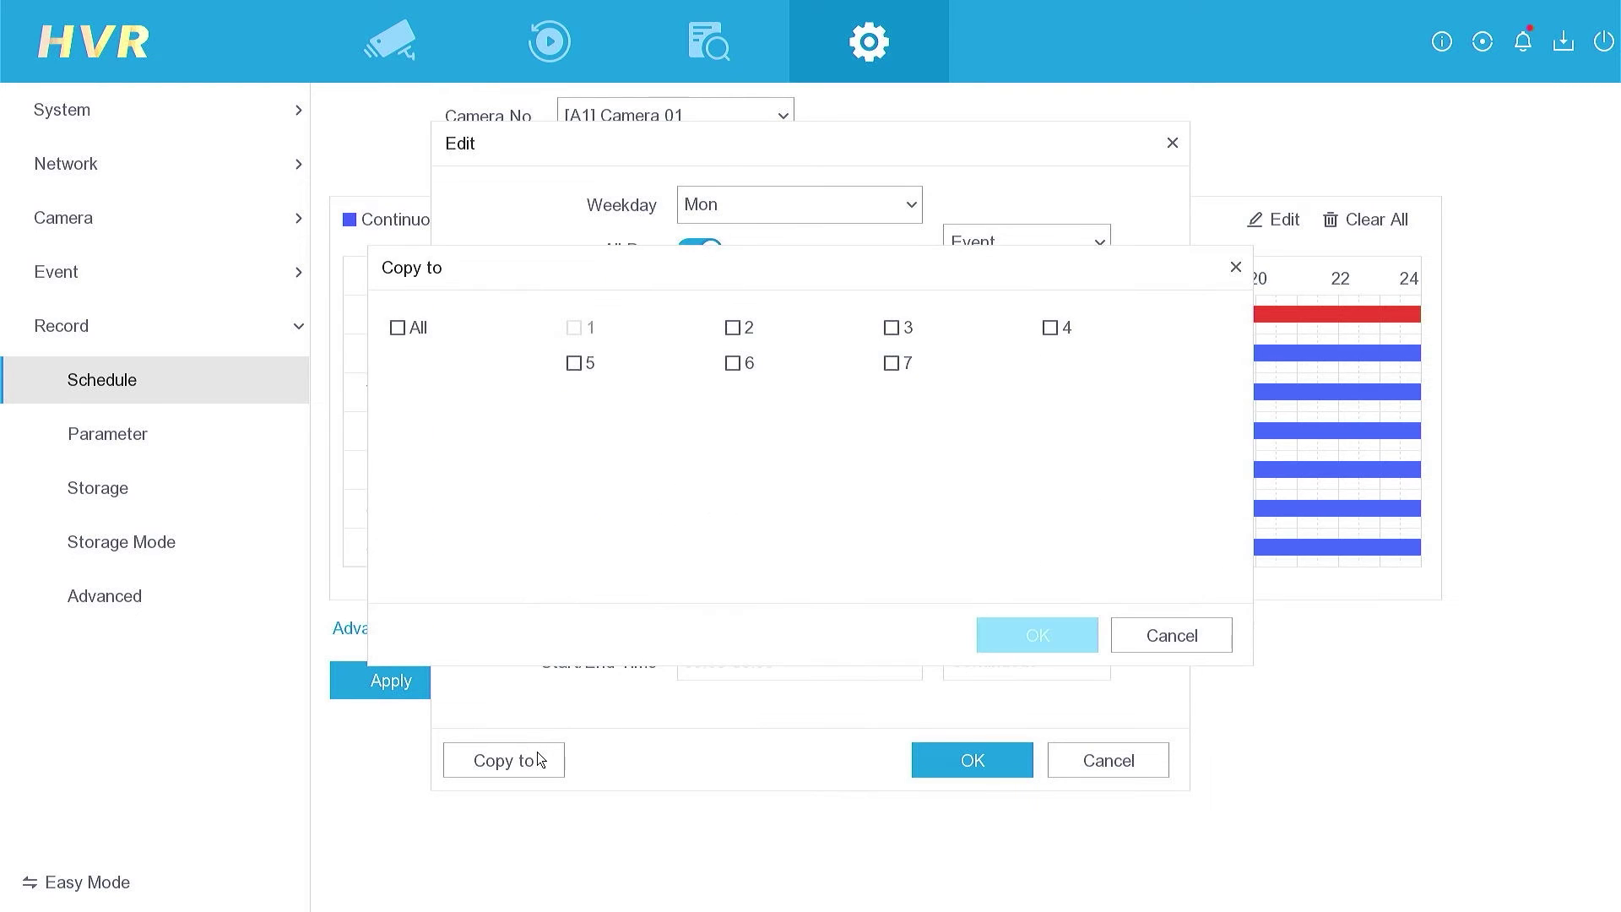
pyautogui.click(401, 328)
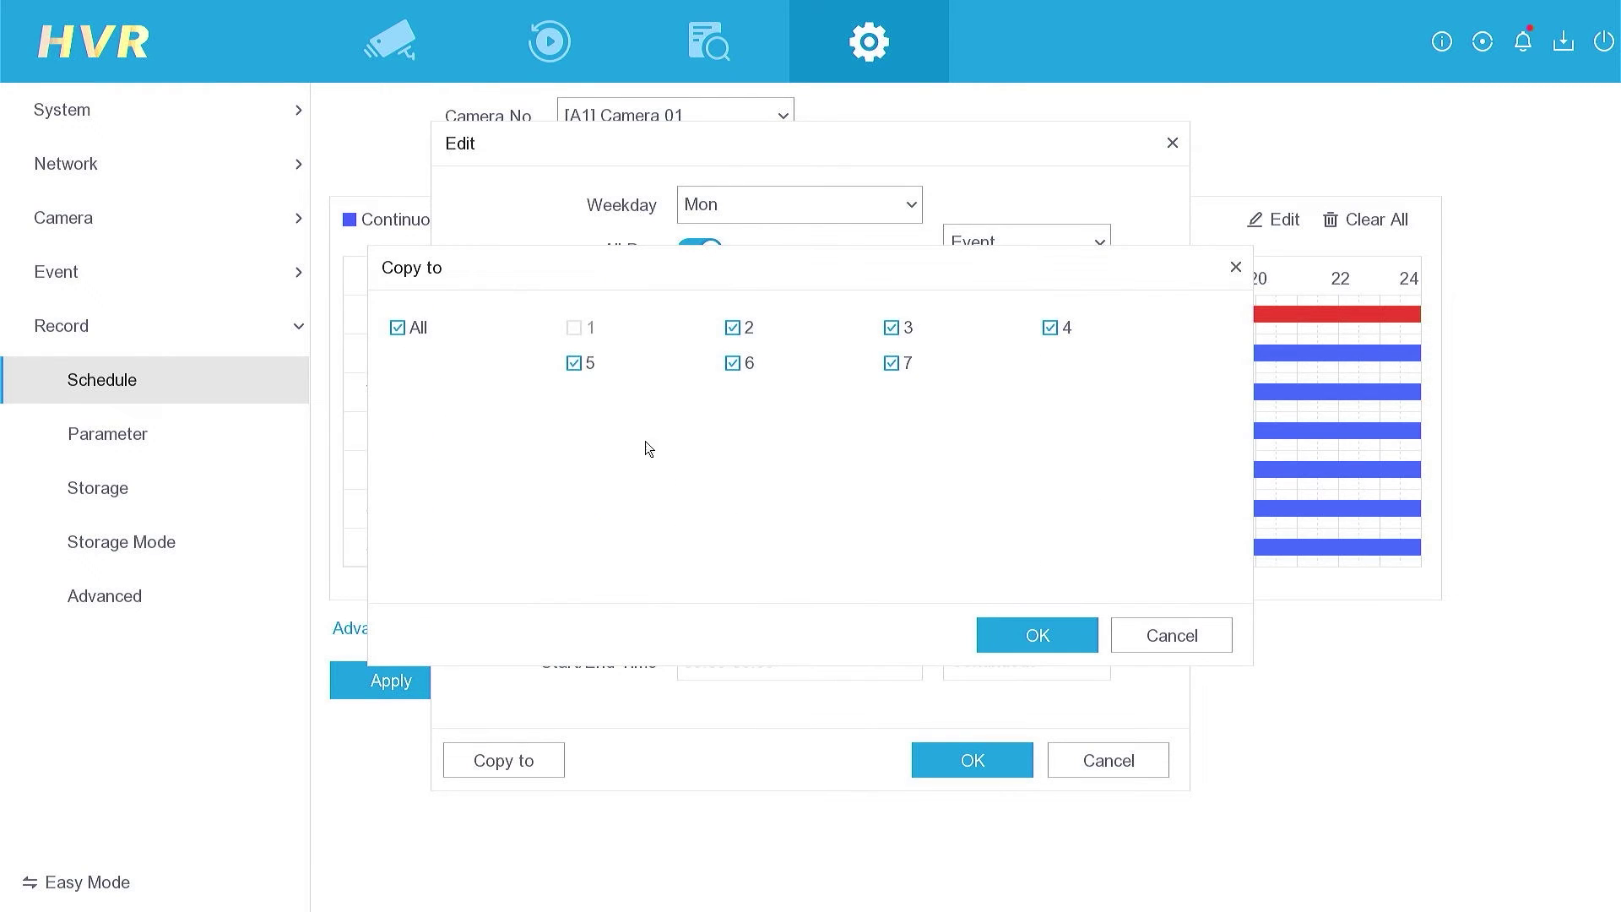
pyautogui.click(1038, 634)
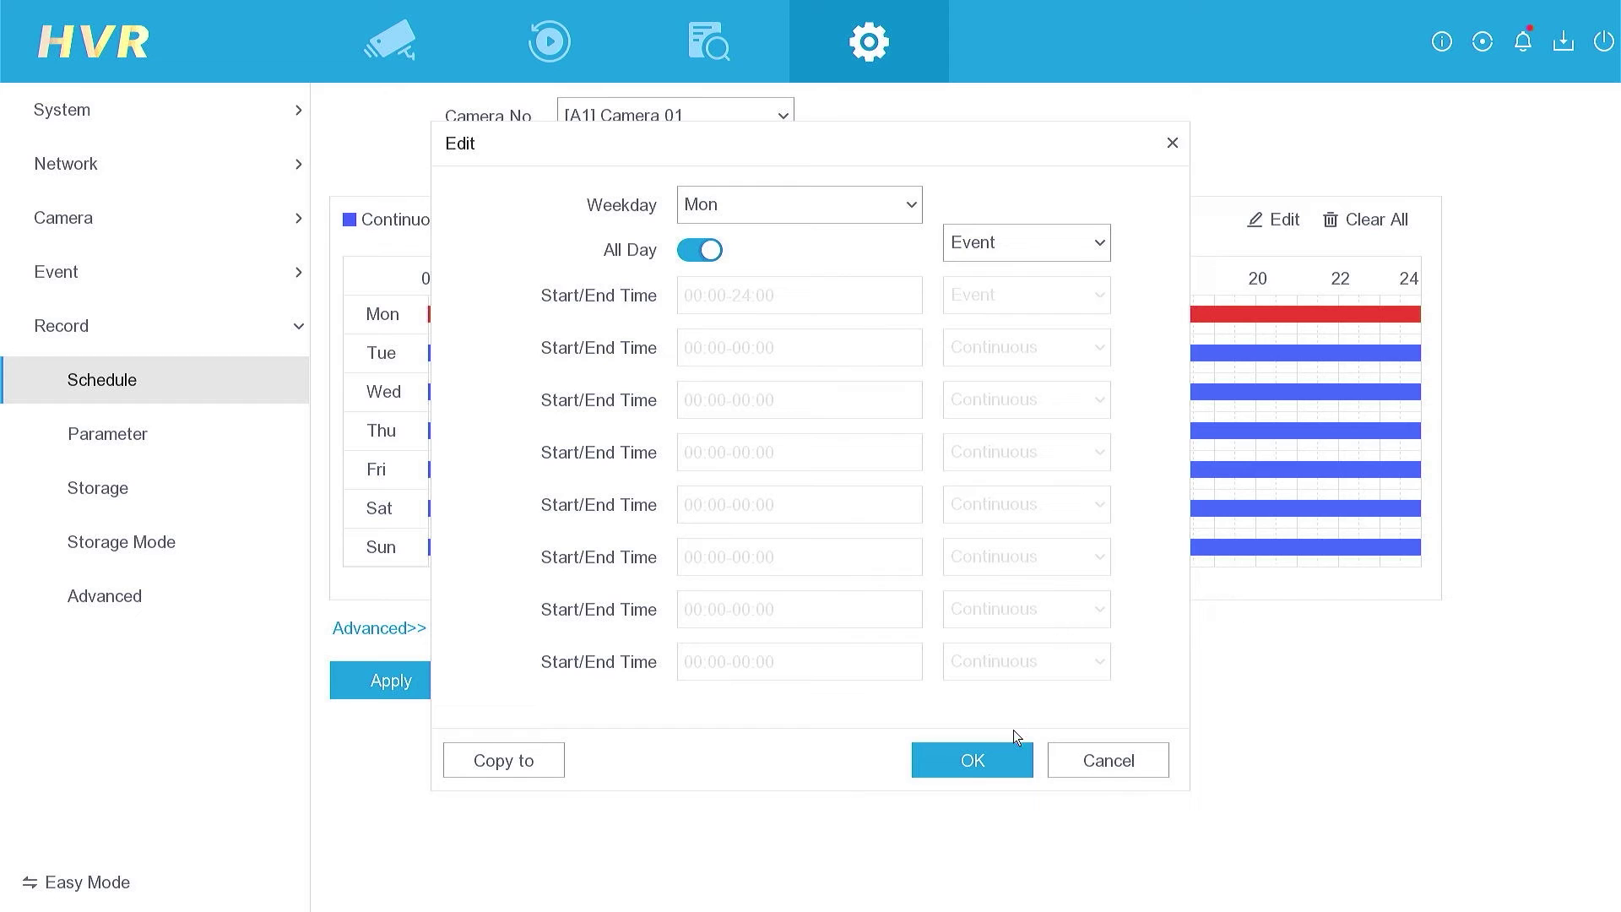
pyautogui.click(983, 759)
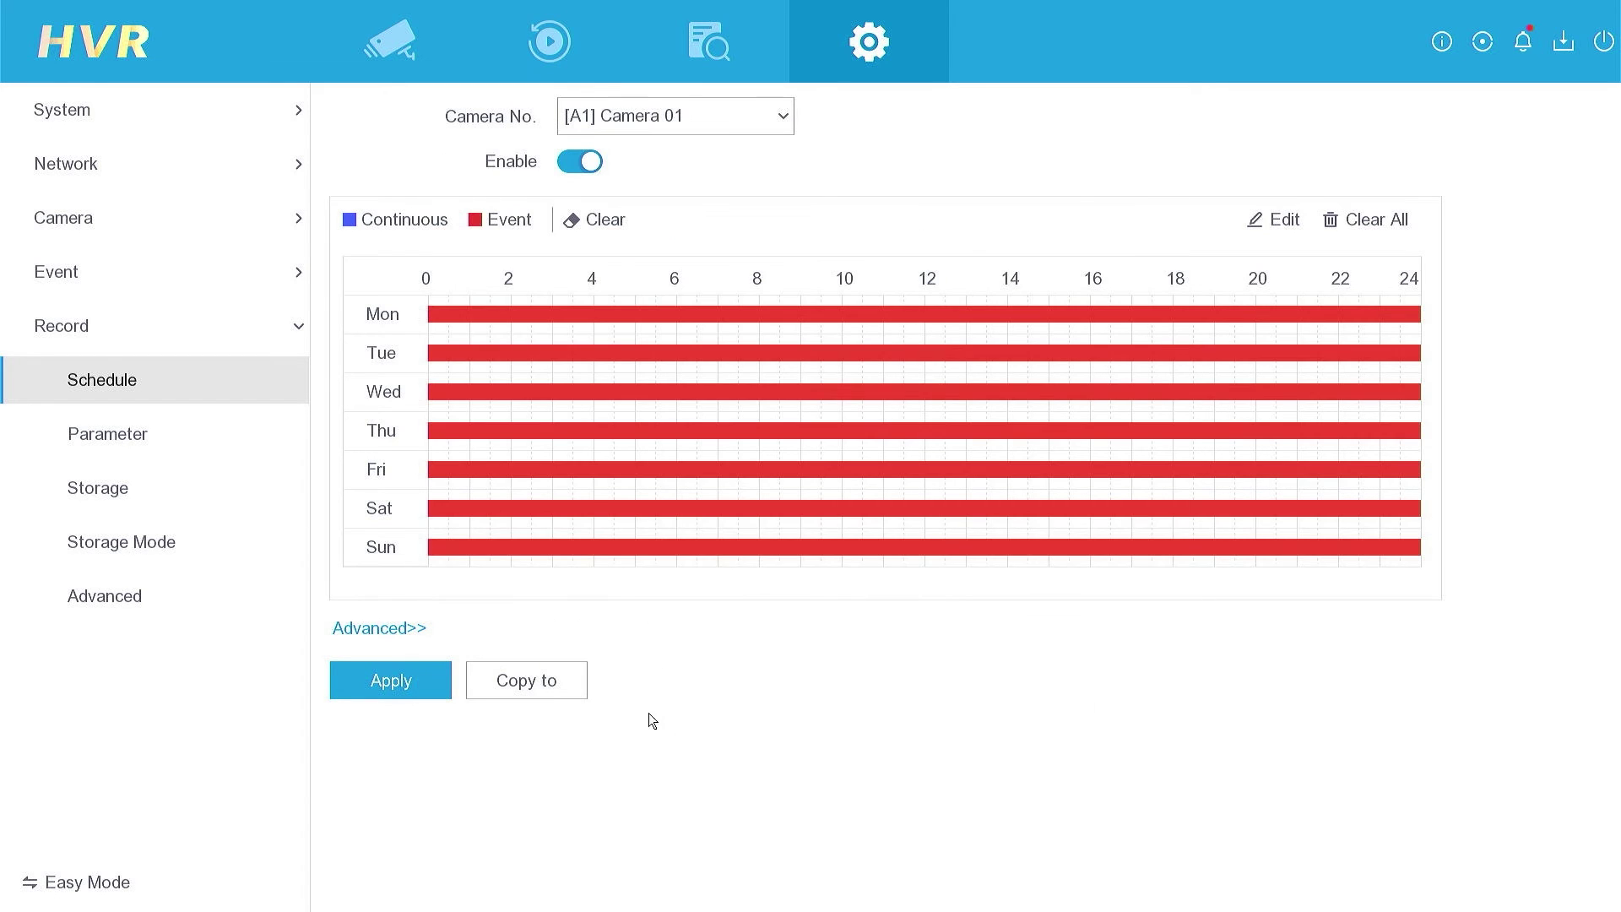
pyautogui.click(404, 674)
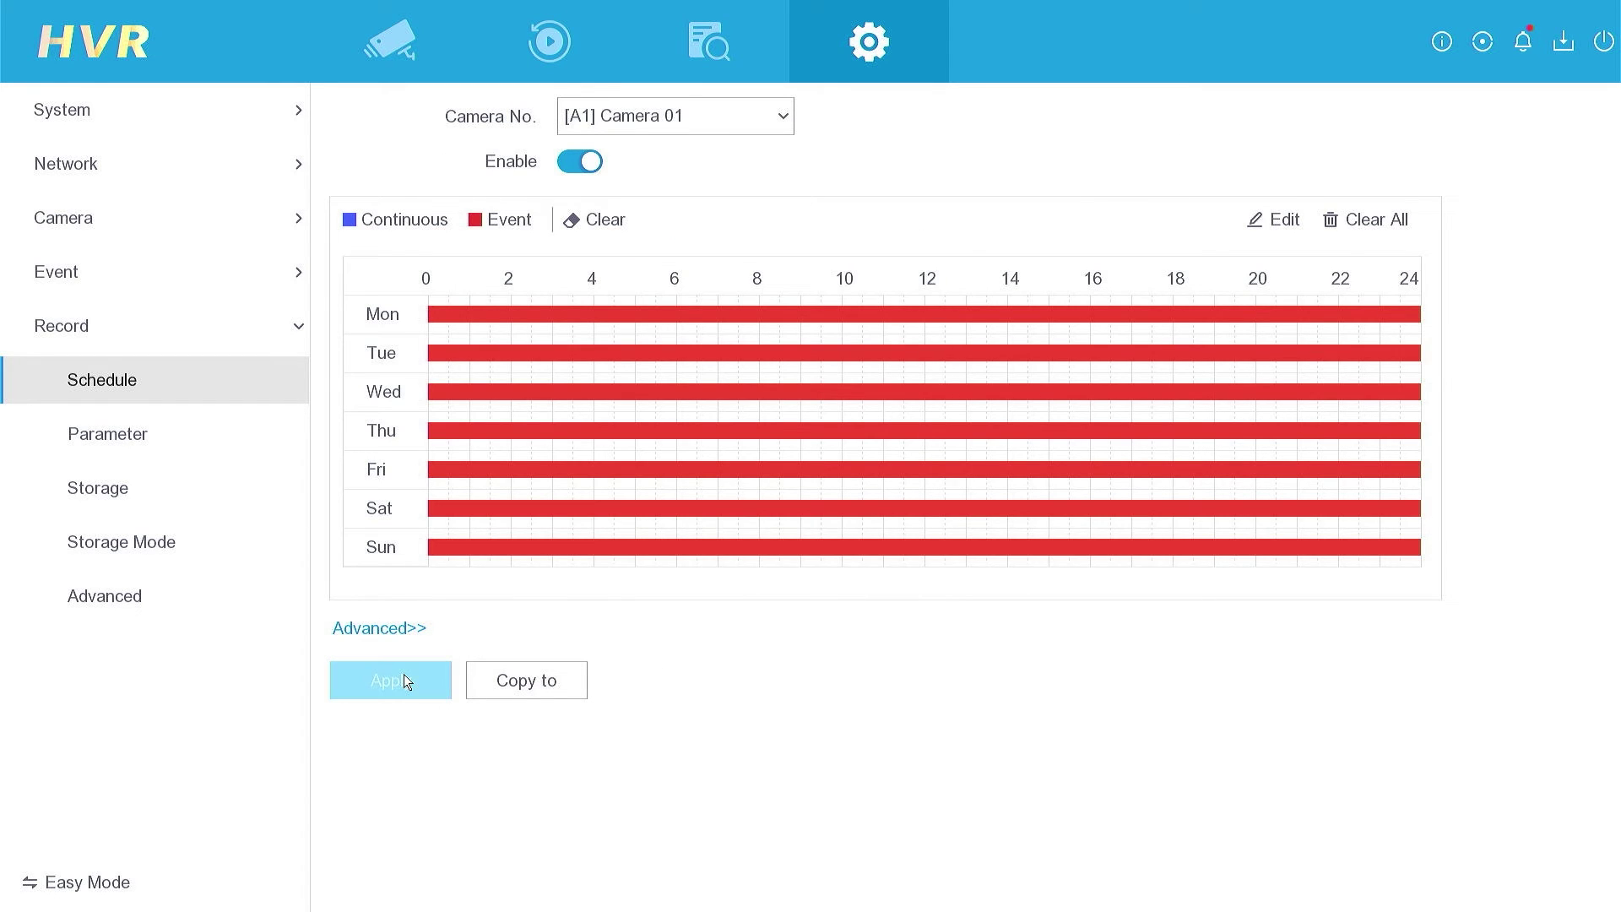
# Step: Copy the schedule to all analog and IP camera channels and apply
pyautogui.click(545, 684)
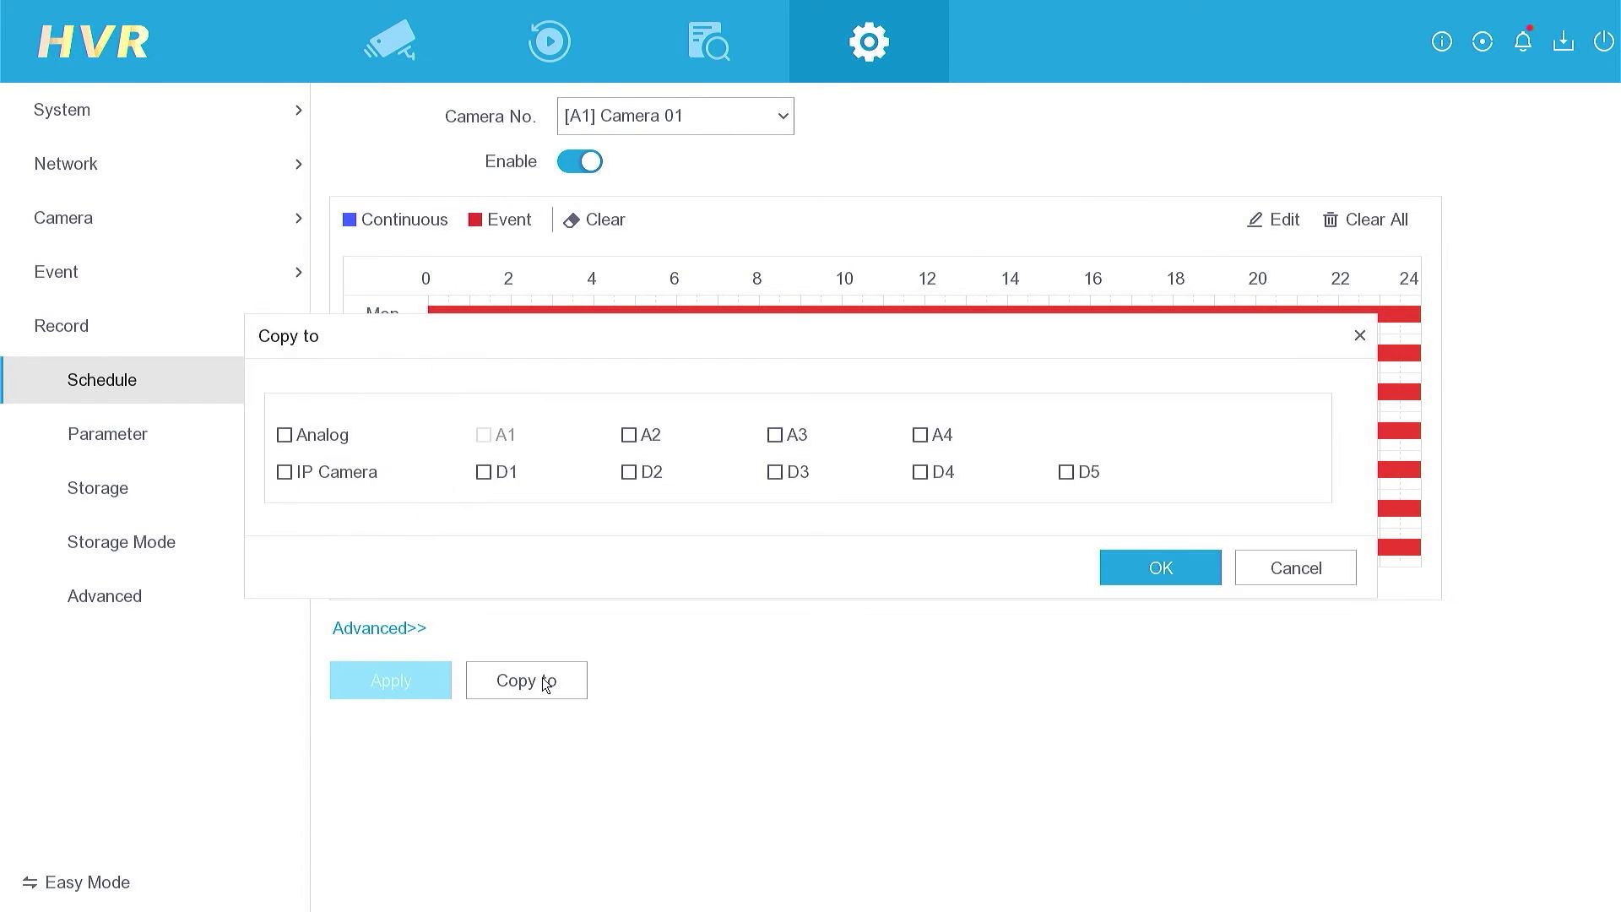
pyautogui.click(284, 435)
pyautogui.click(283, 472)
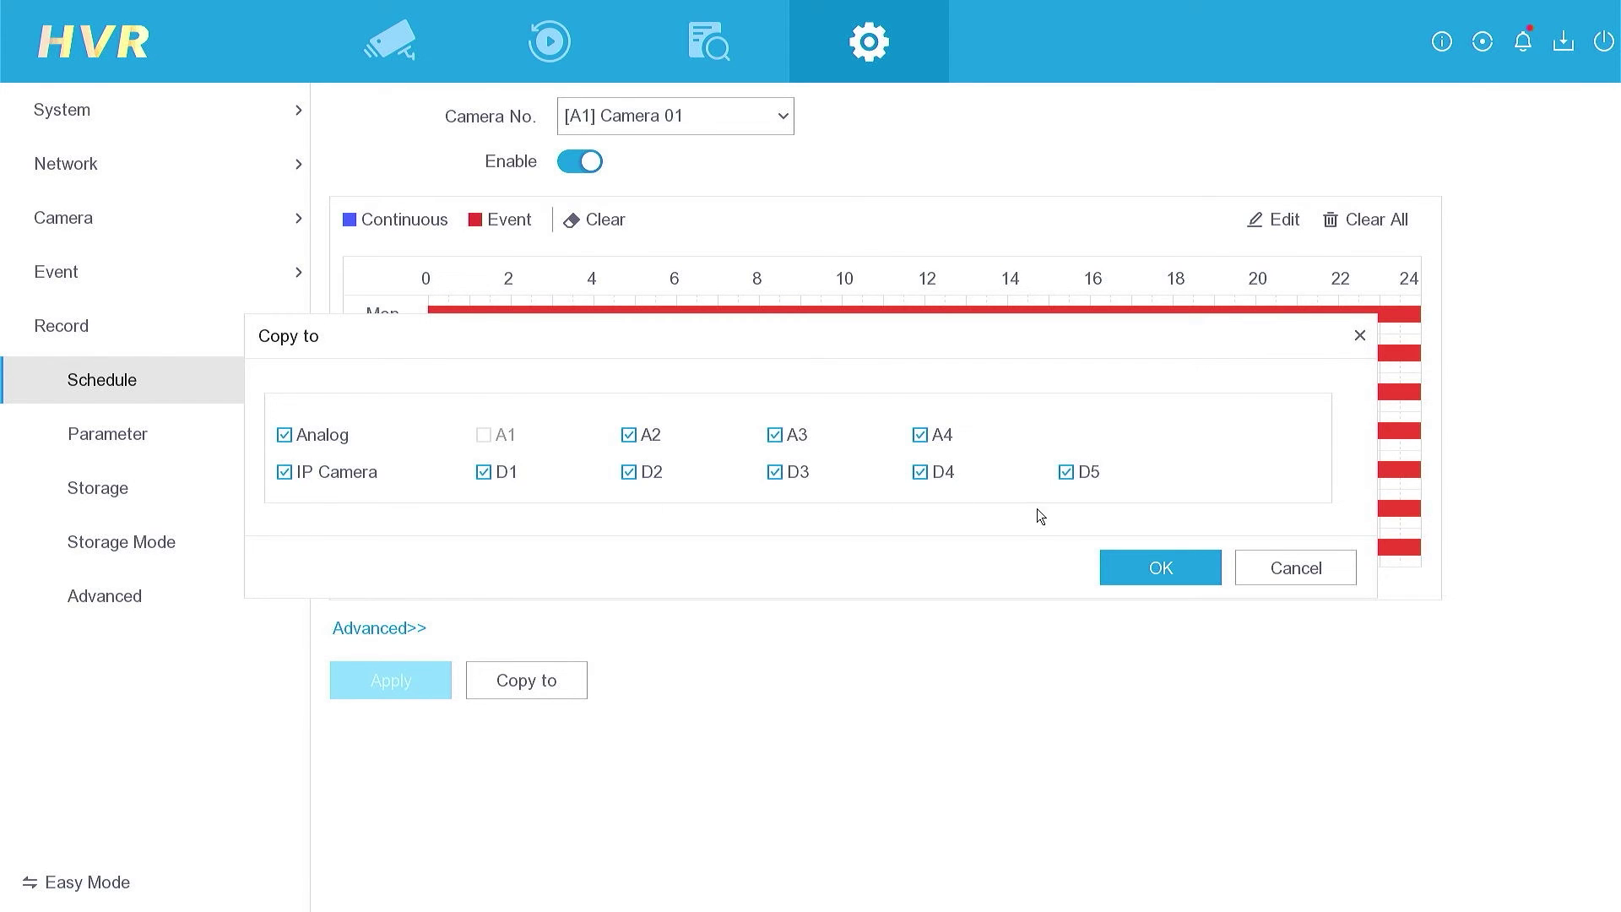
pyautogui.click(1183, 572)
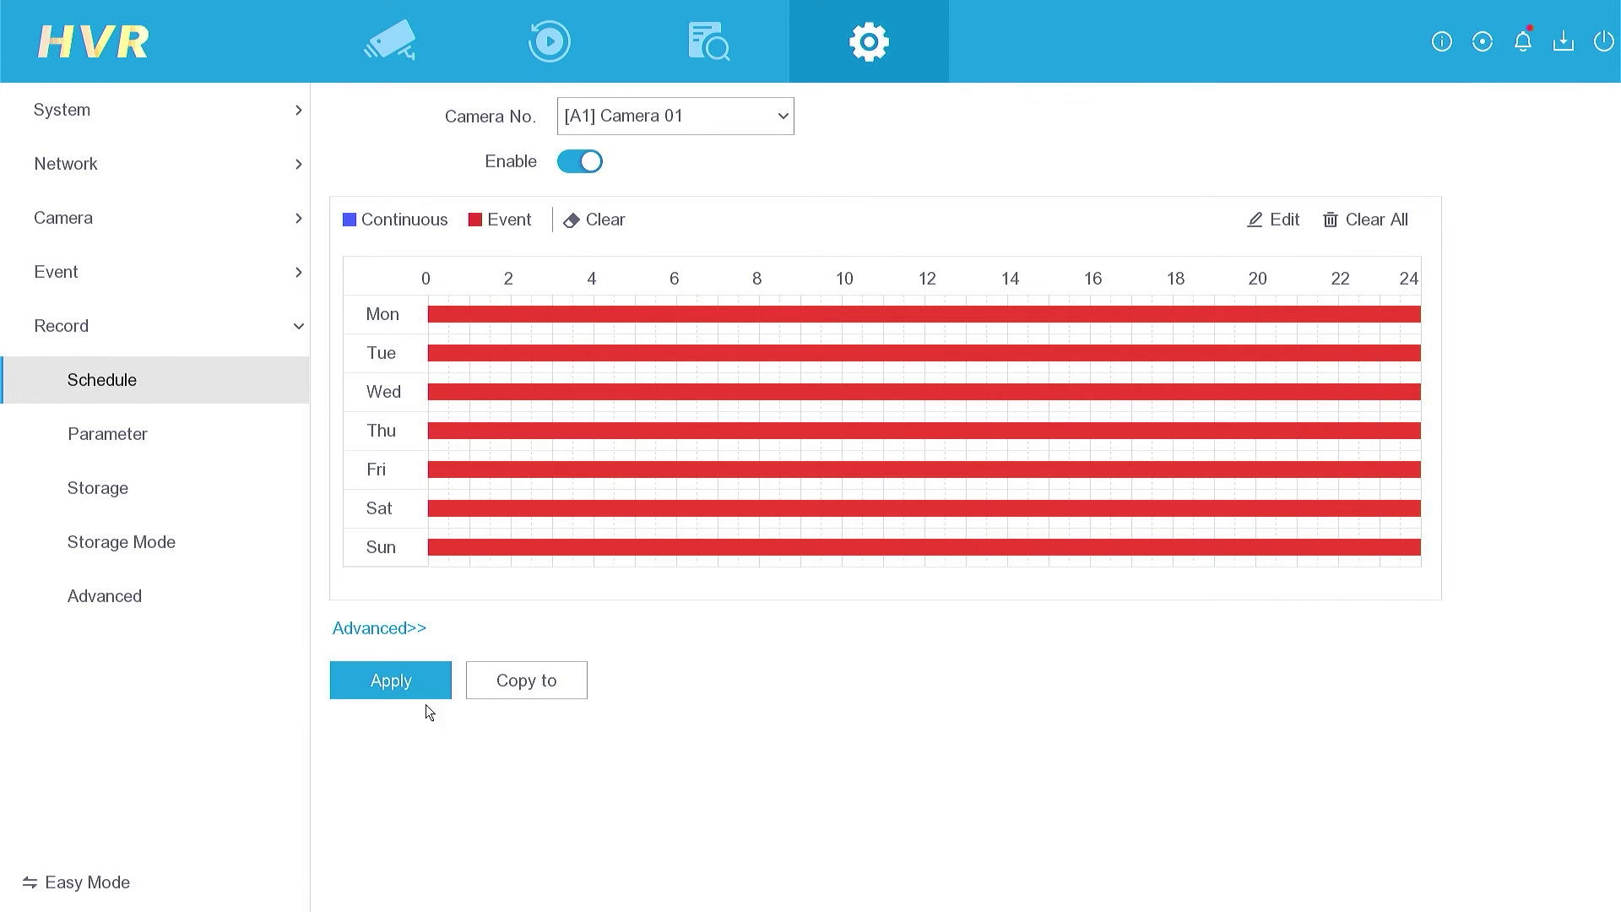
pyautogui.click(406, 686)
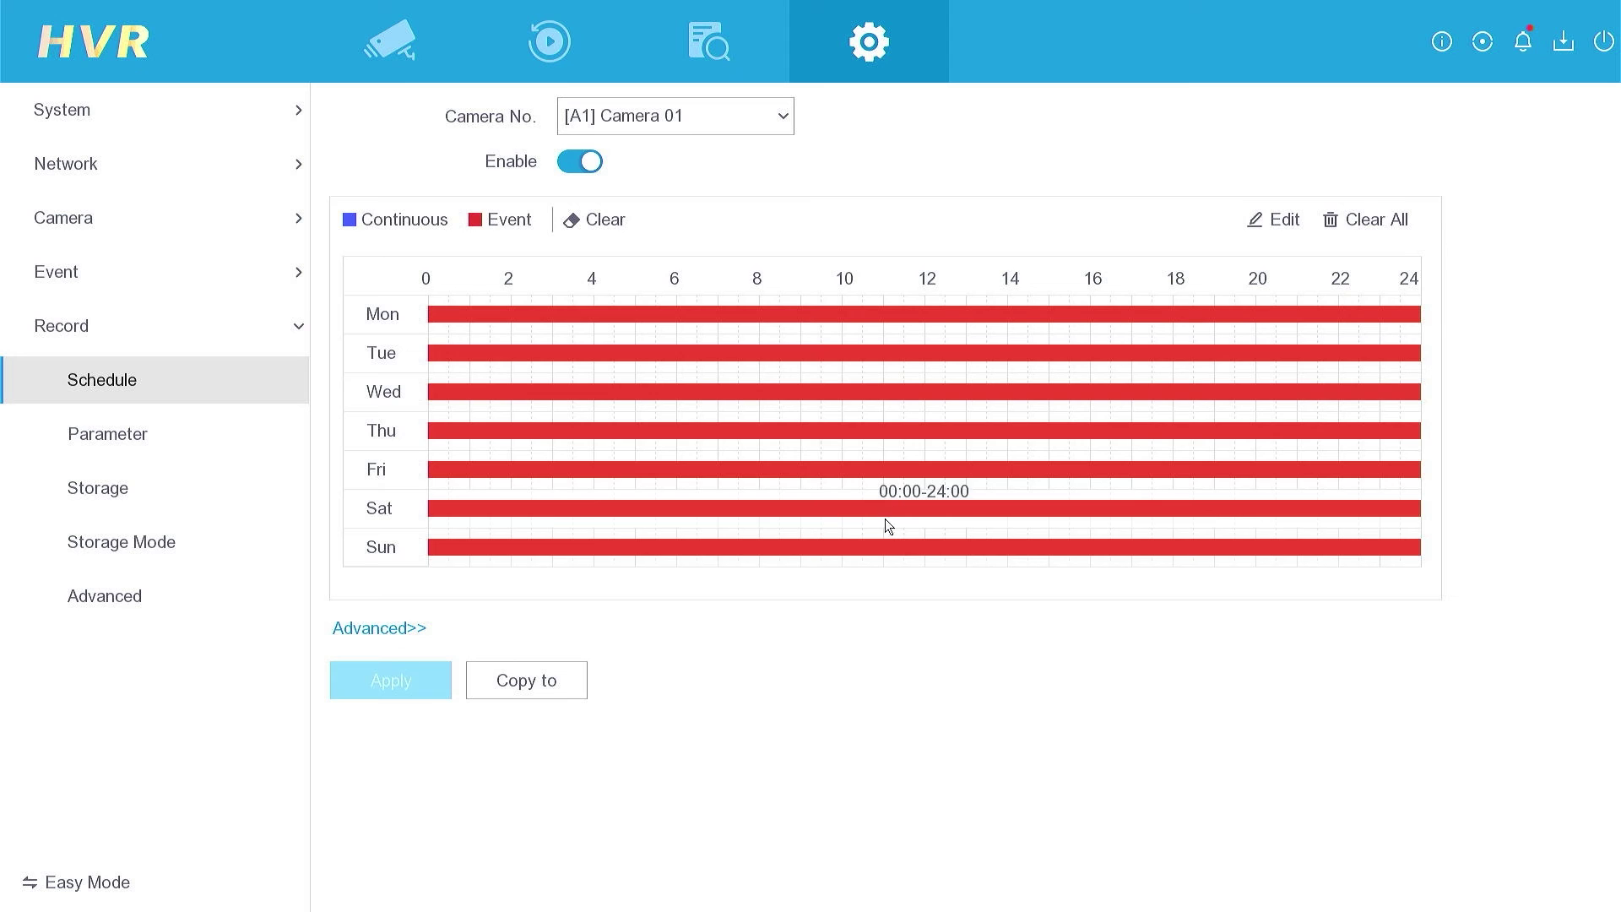
# Step: Return to the Live View showing the four camera channels
pyautogui.click(410, 55)
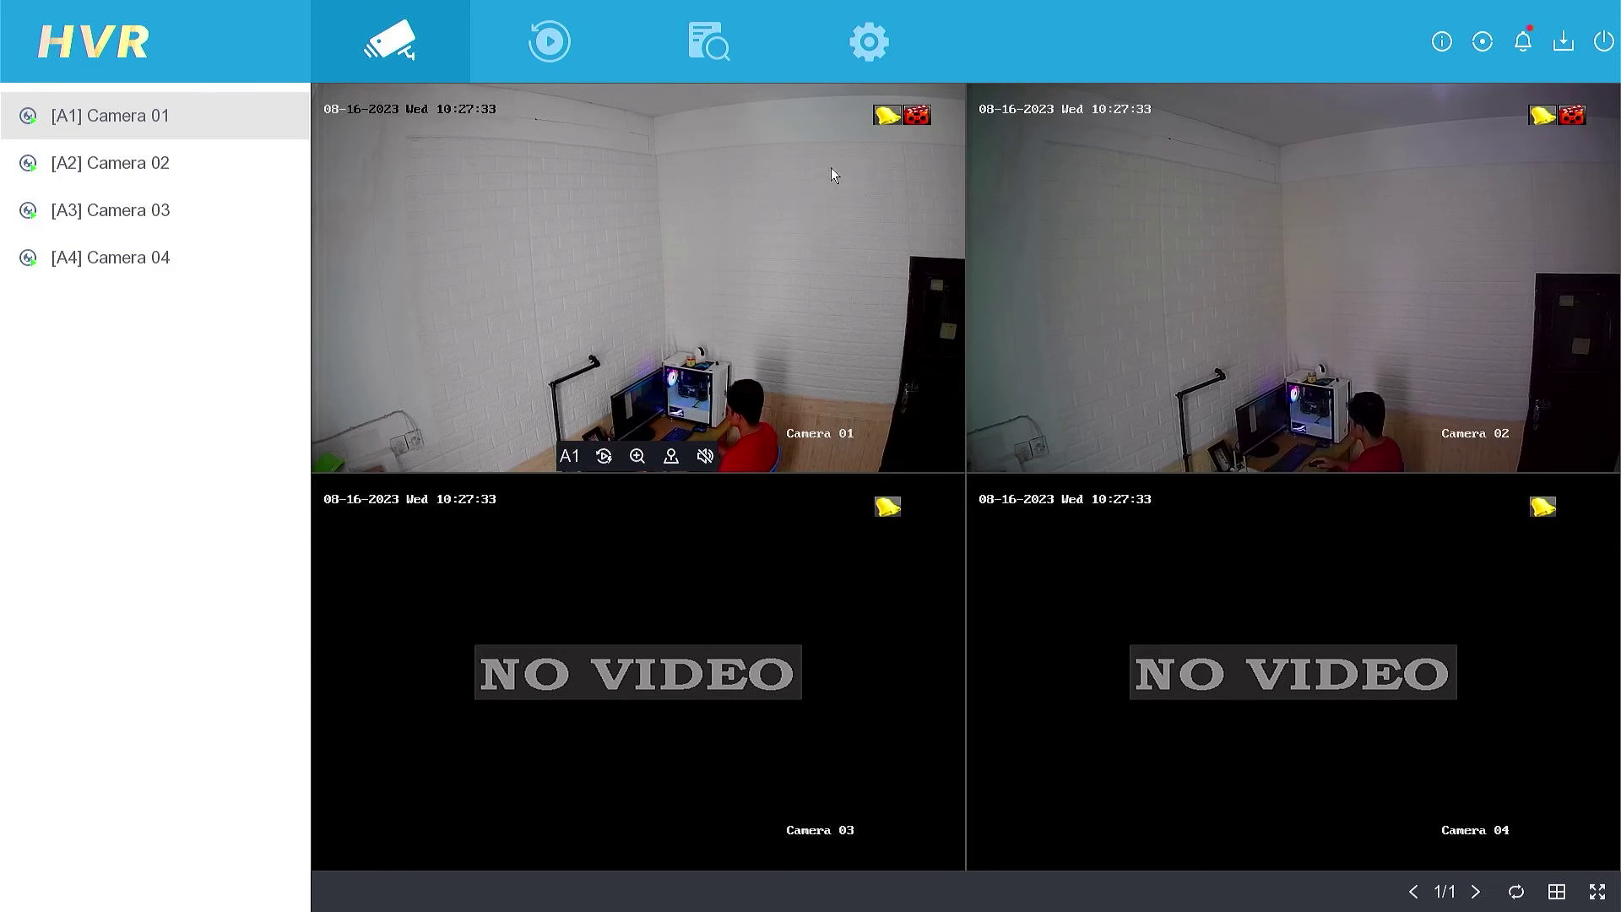